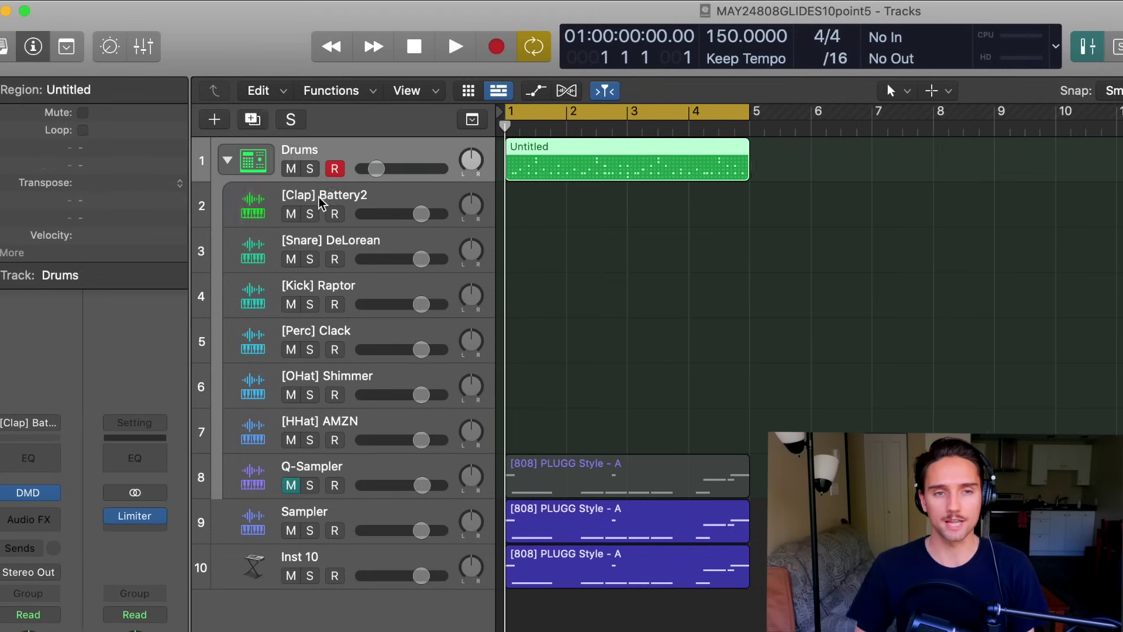
Step: Review the Drums stack's individual sound tracks one by one, from the clap down to Q-Sampler
key(Down)
key(Down)
key(Down)
key(Down)
key(Down)
key(Down)
key(Down)
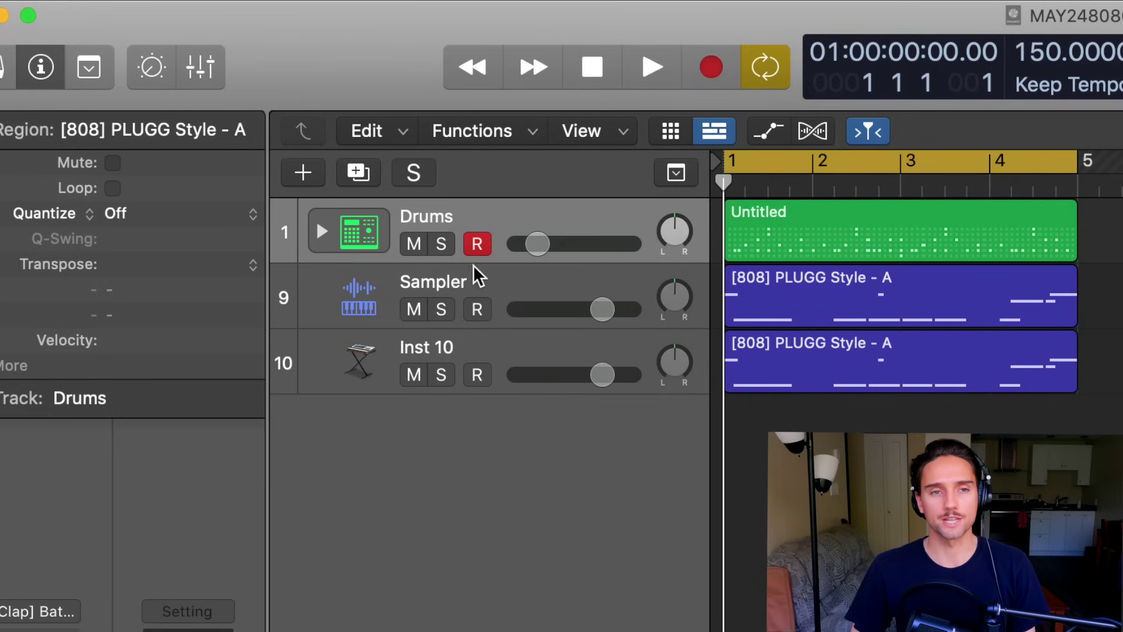
Step: Inspect the Sampler track's instrument settings, including its mod matrix and envelopes, and close the plug-in
click(482, 272)
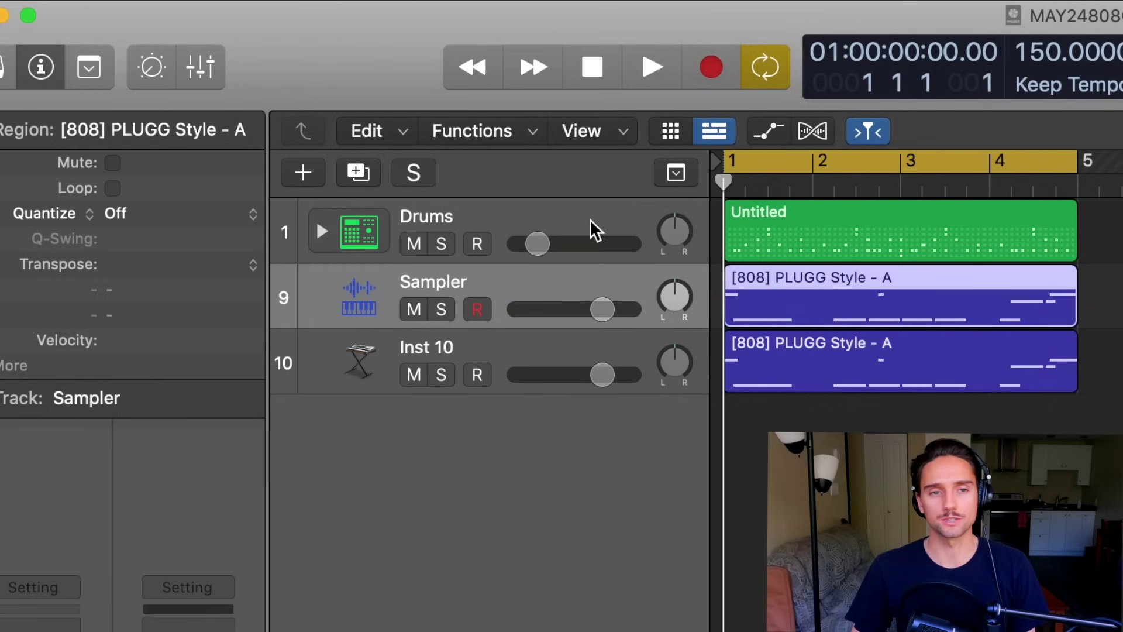
key(v)
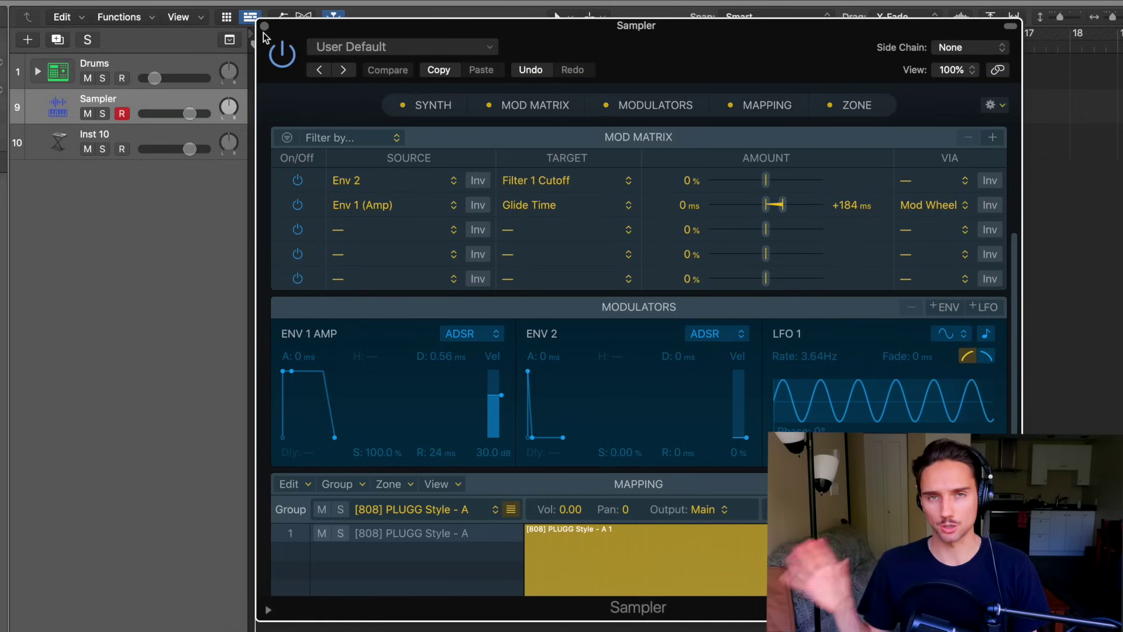
click(264, 27)
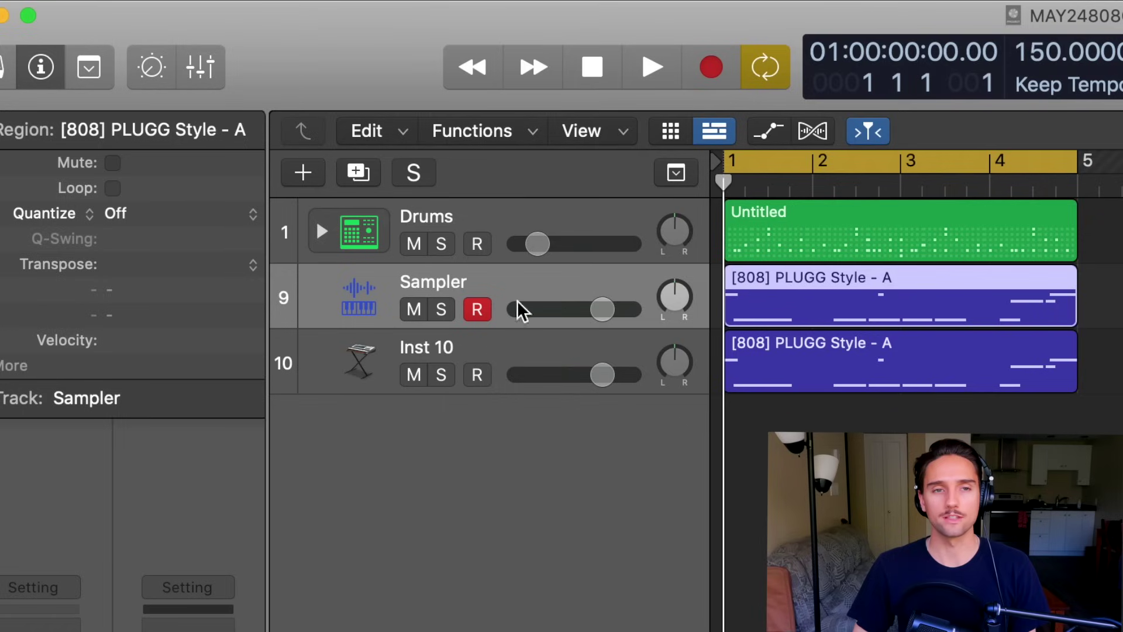
Step: Rename the Inst 10 track as Alchemy and close its instrument window after viewing the settings
click(467, 358)
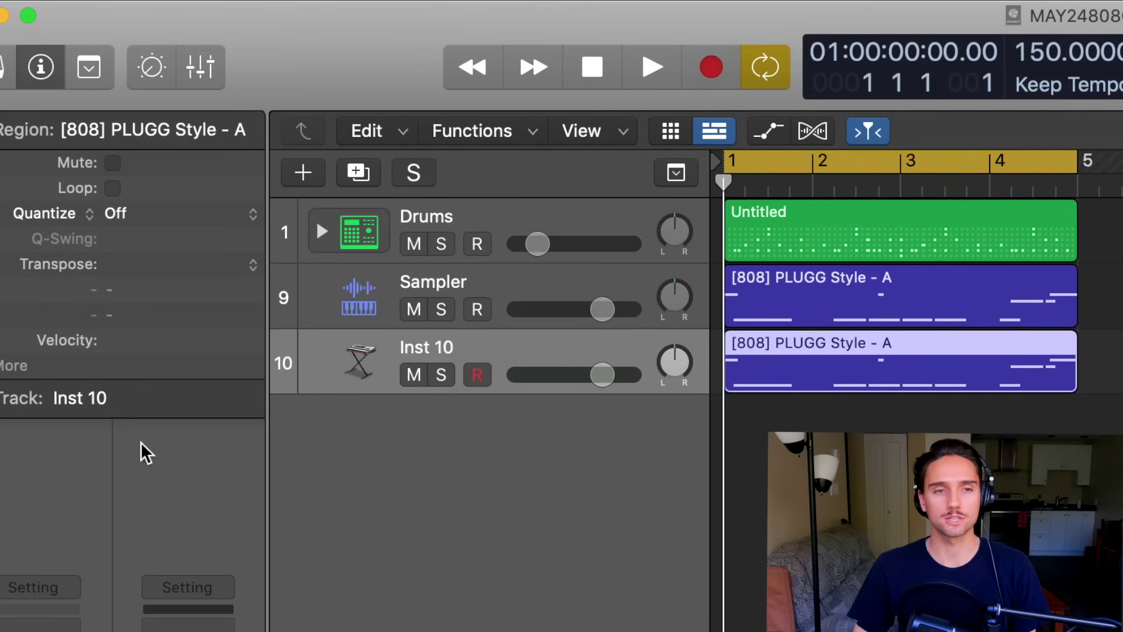
double_click(444, 344)
text(Alc)
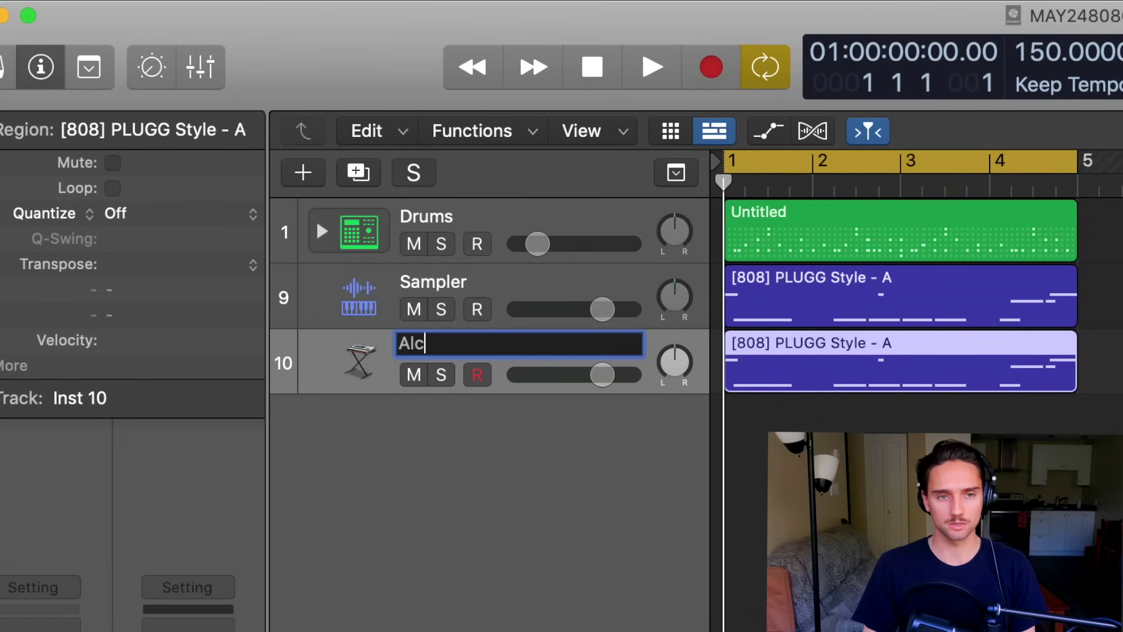
text(hemy)
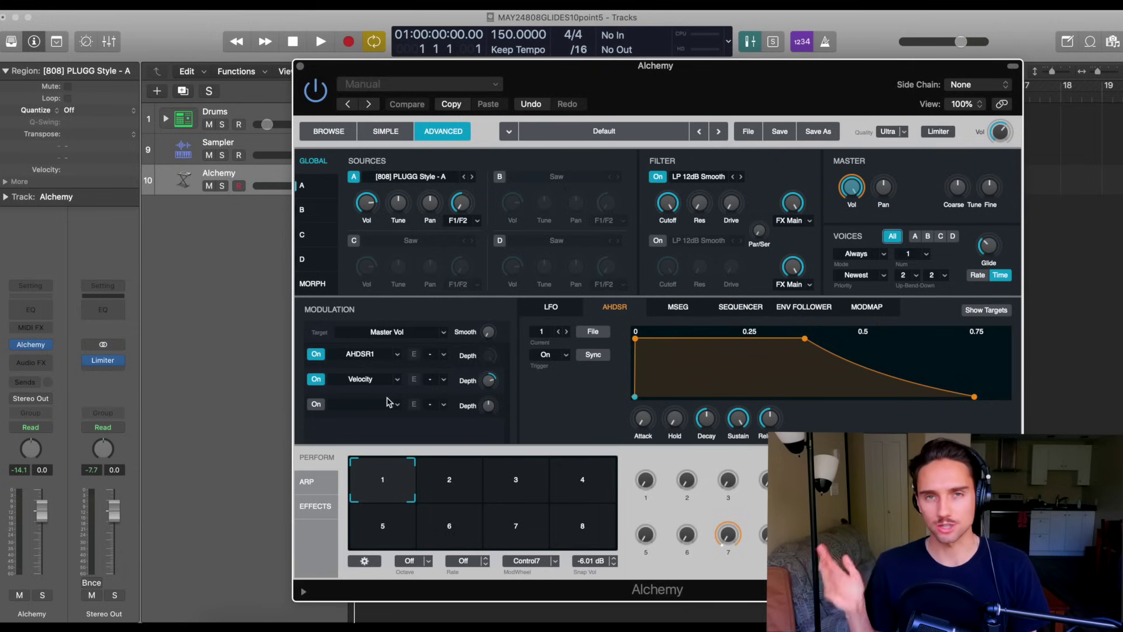
click(300, 67)
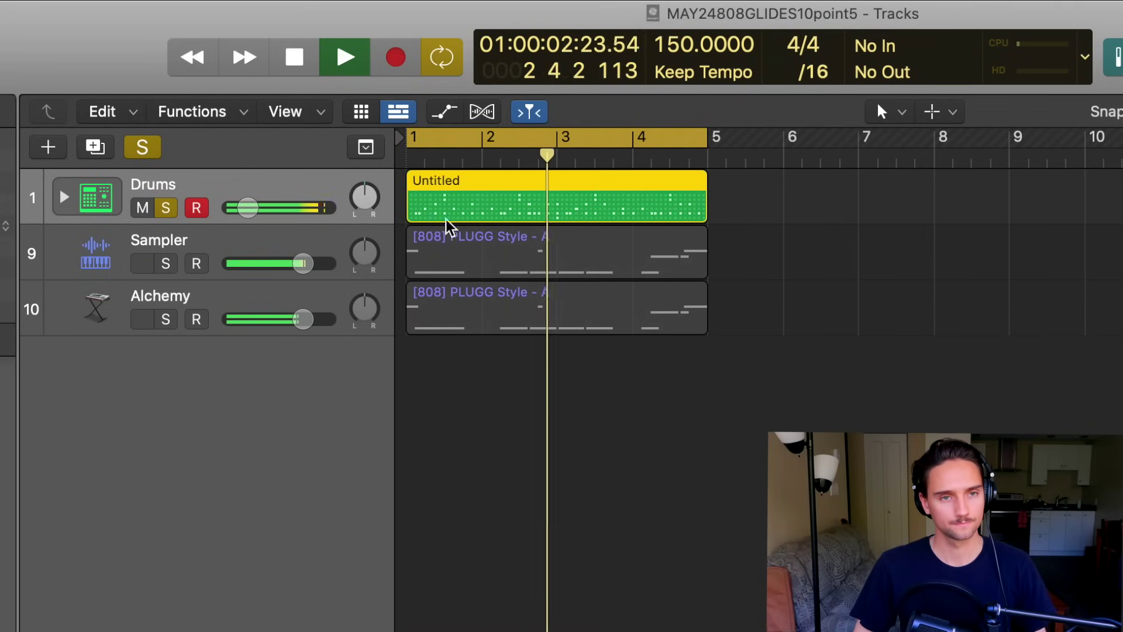
Step: Expand the Drums stack, examine the Alchemy track's 808 pattern in an enlarged Piano Roll, and close the editor
click(64, 197)
double_click(597, 212)
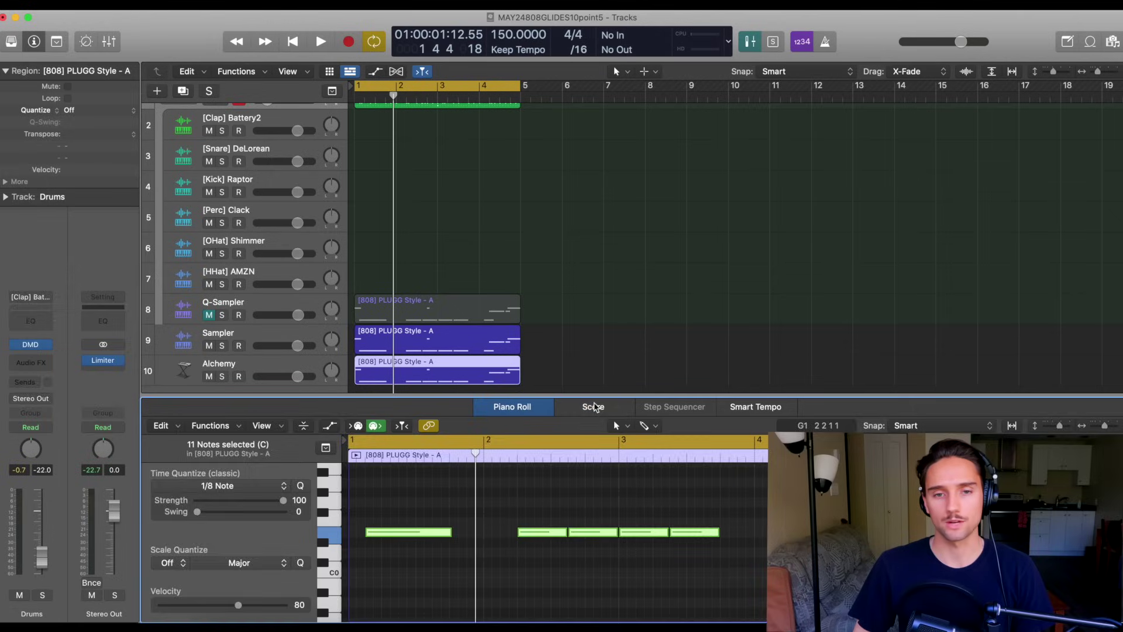
click(597, 406)
click(543, 403)
drag(542, 397, 542, 193)
scroll(595, 378, up, 4)
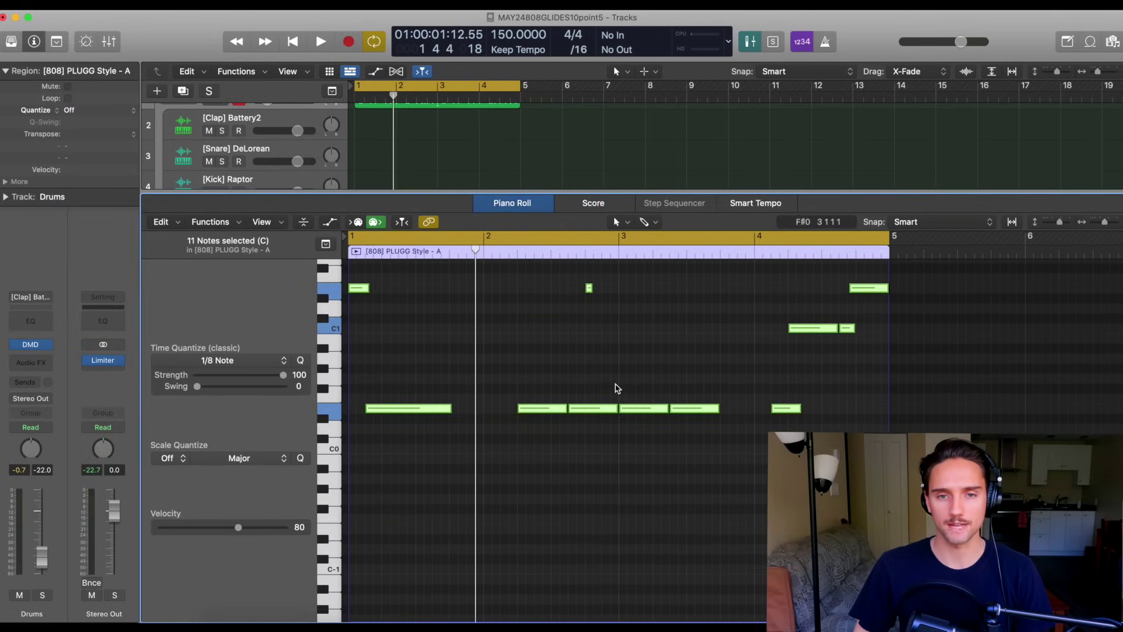
scroll(617, 388, up, 2)
click(625, 461)
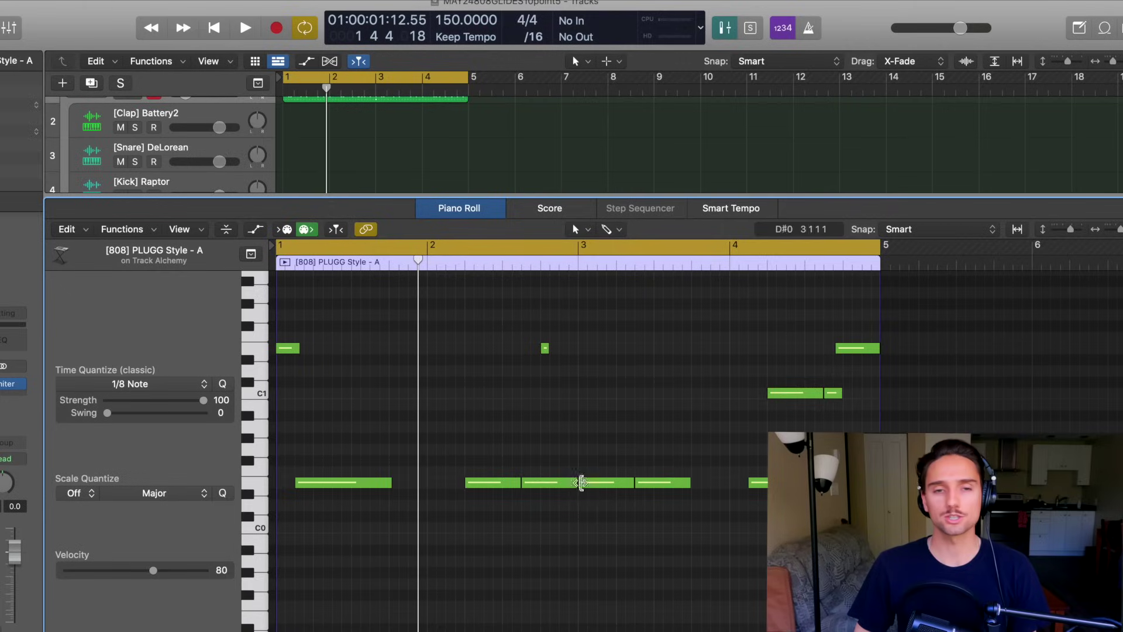
key(p)
Step: Mute the Q-Sampler, Sampler and Alchemy tracks together, leaving the Drums stack expanded
click(174, 350)
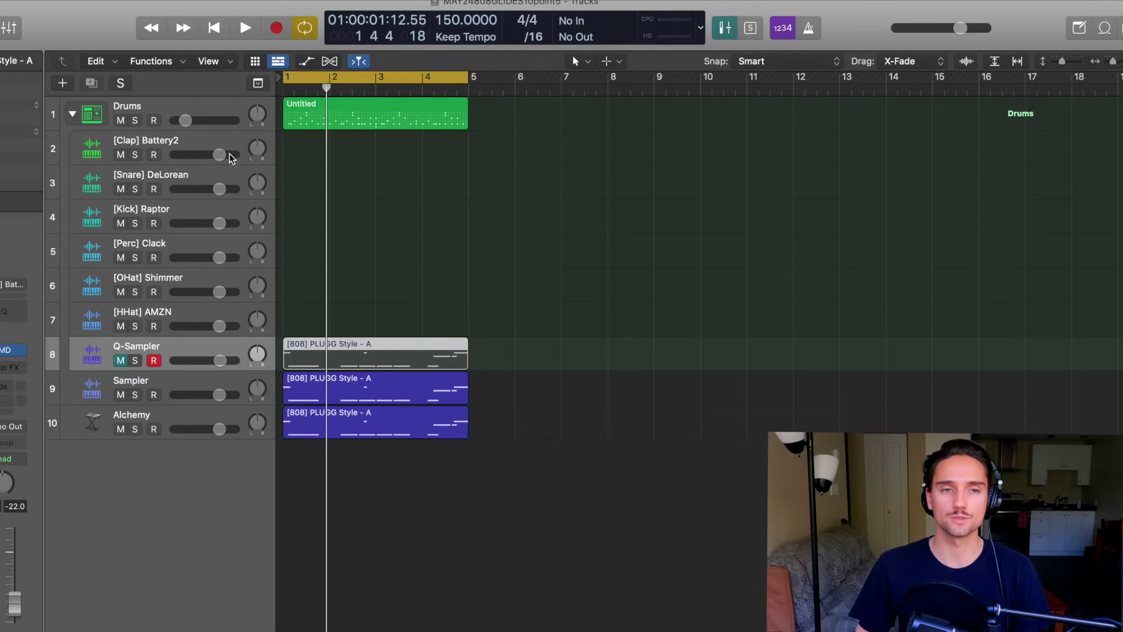
click(74, 117)
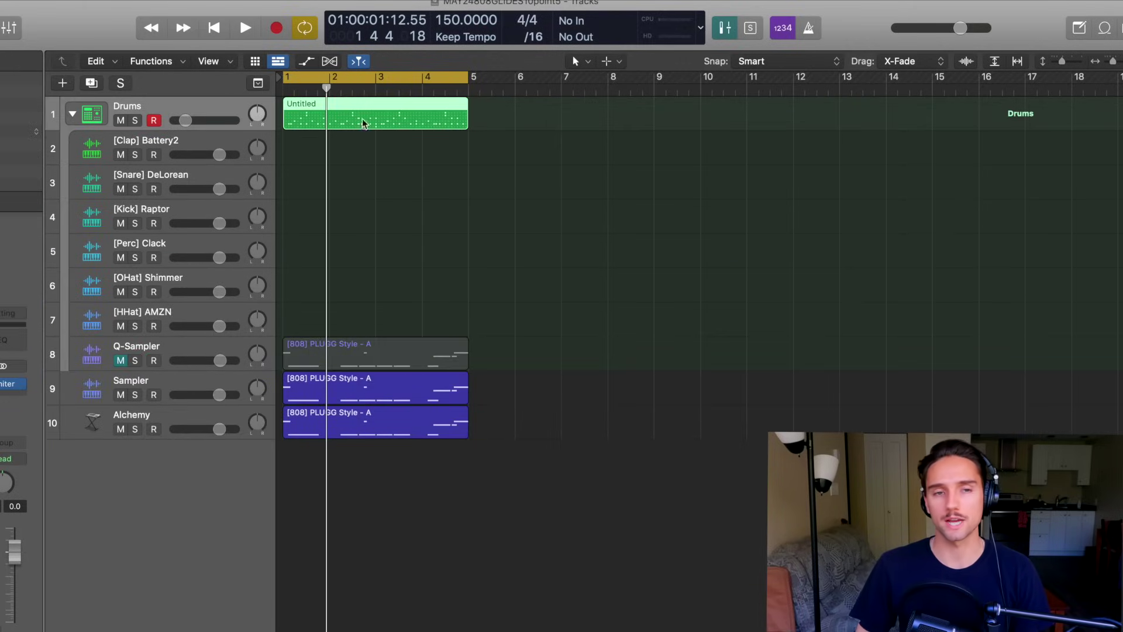
key(f)
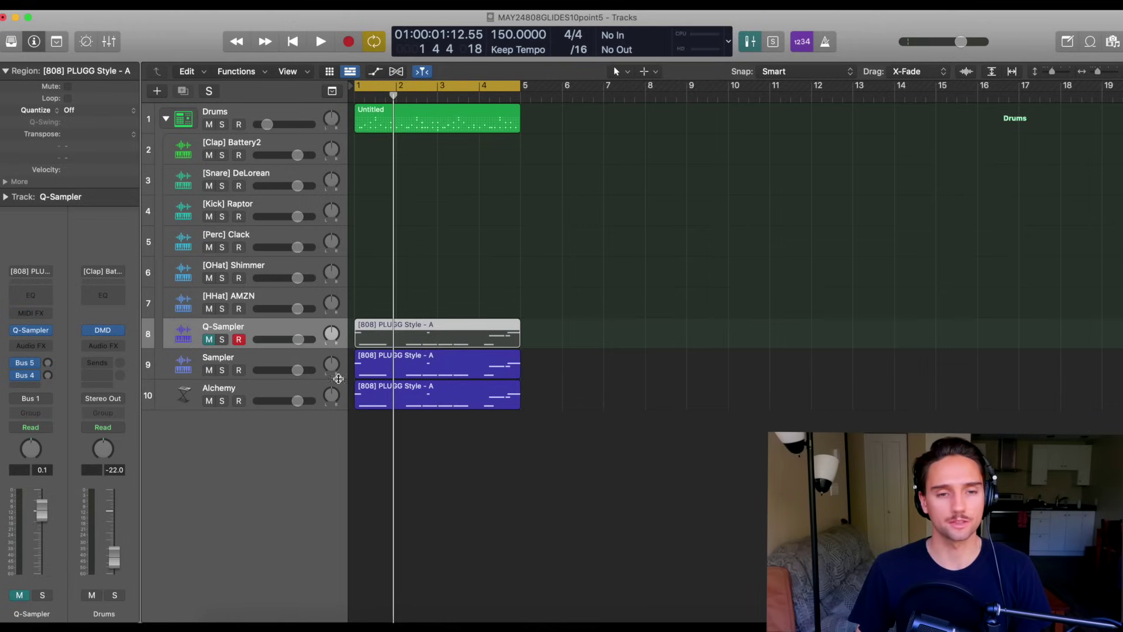
shift+click(293, 389)
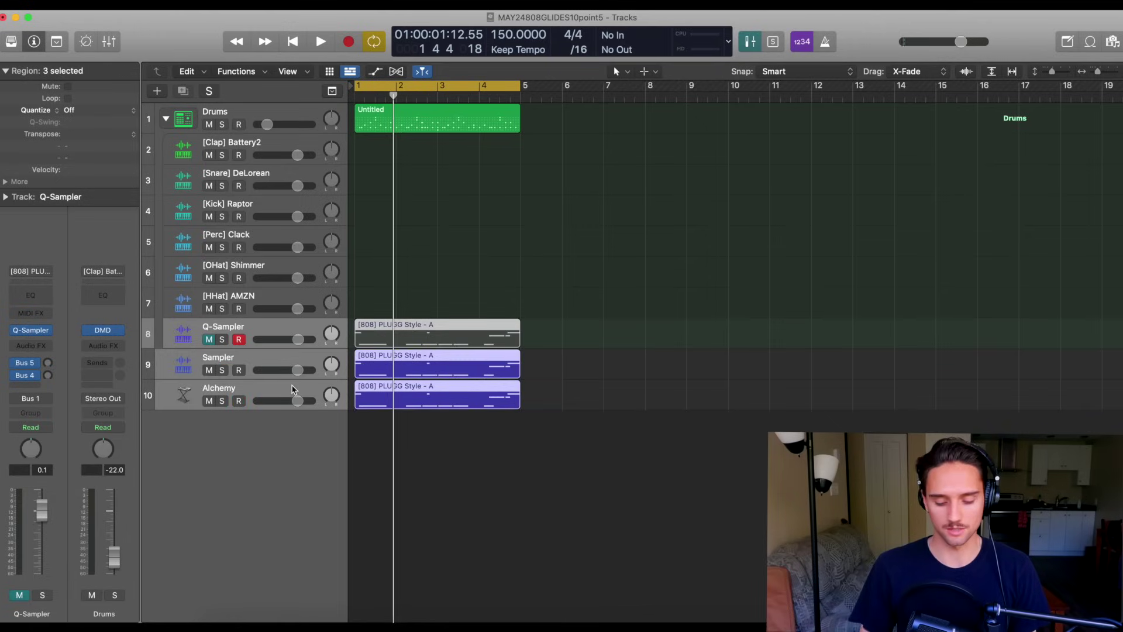
key(ctrl+m)
key(ctrl+m)
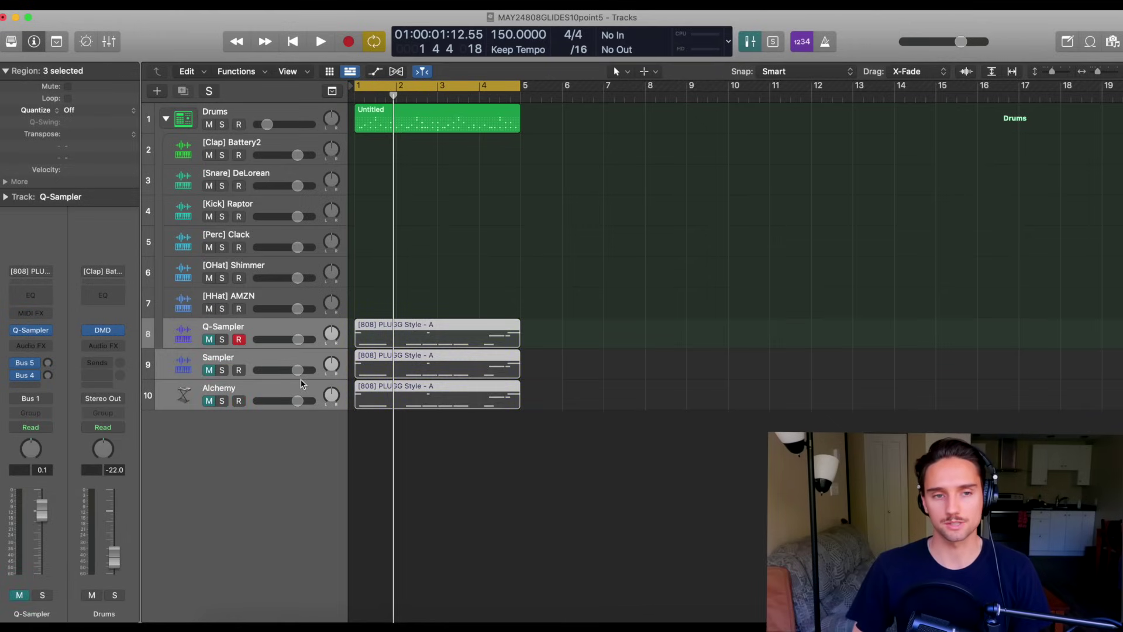
click(166, 120)
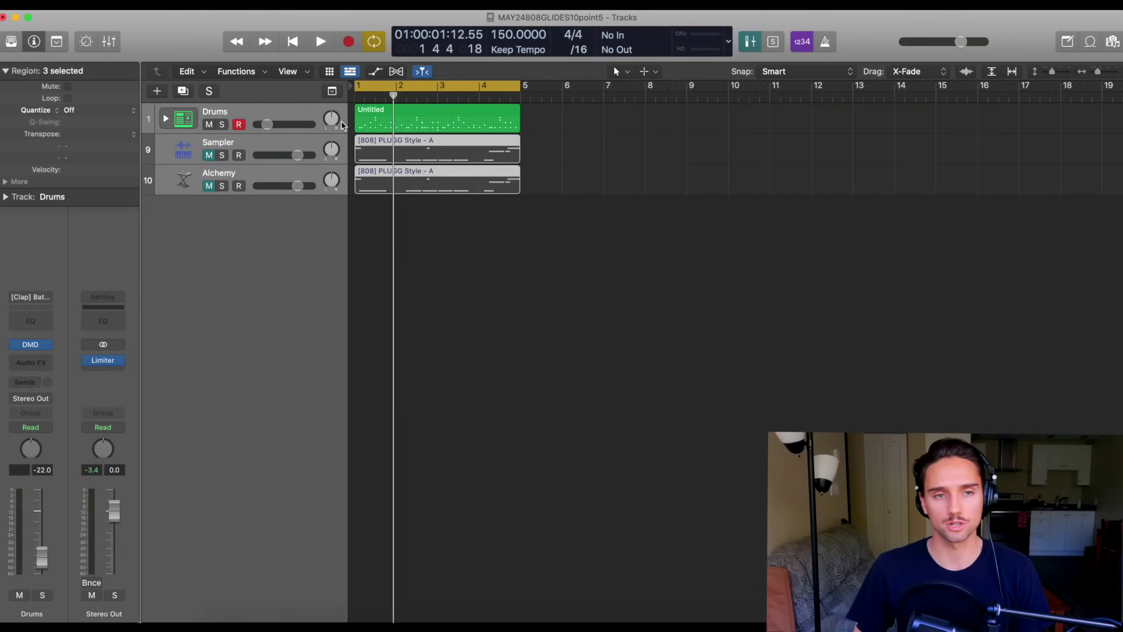
click(167, 119)
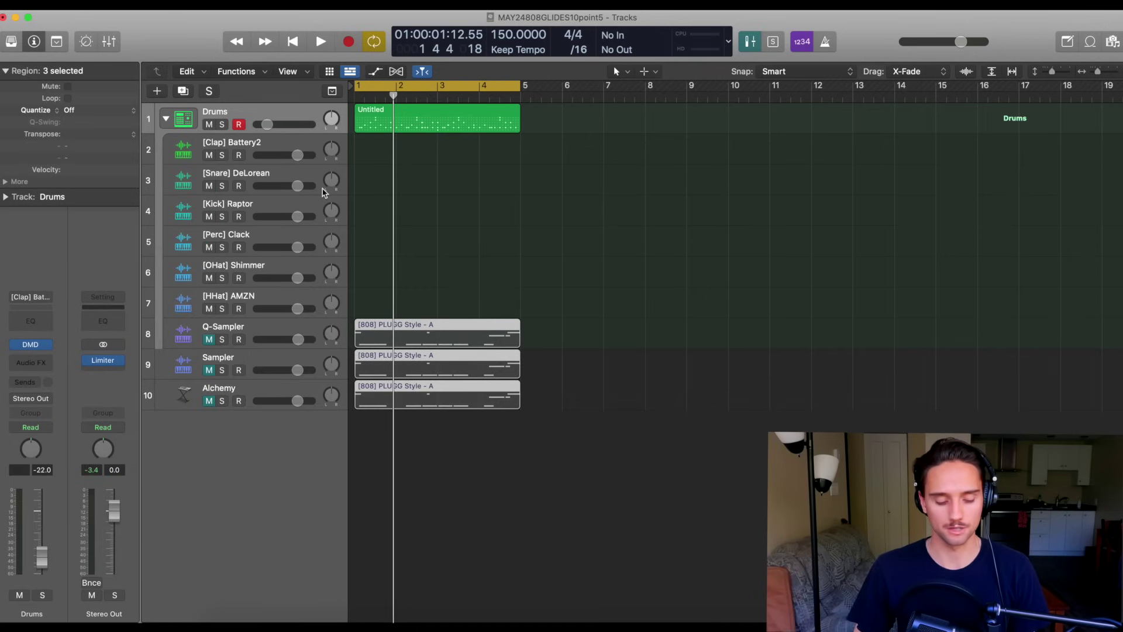
Step: Browse the bookmarked drum sample pack to the Serum folder within 808s, Hip Hop/Pop
key(f)
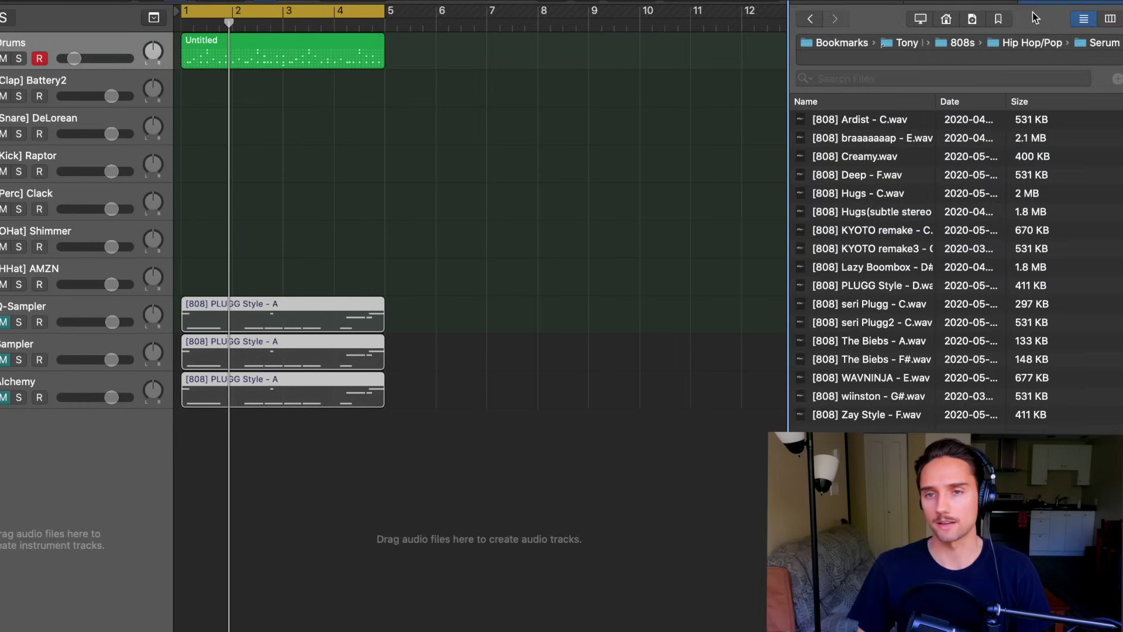
click(1001, 22)
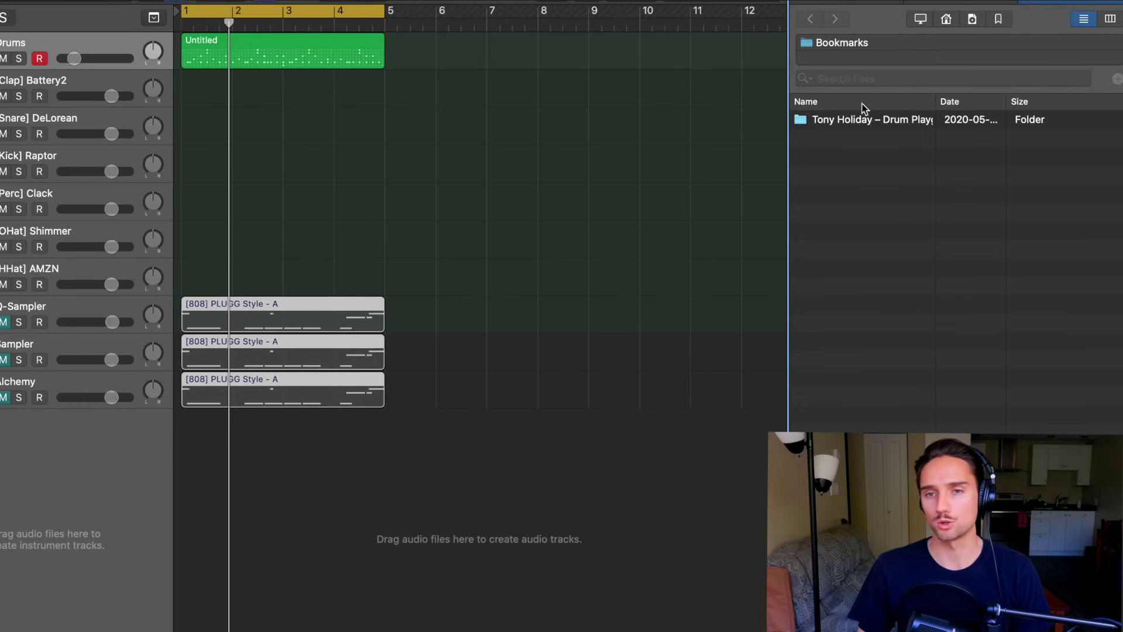
double_click(833, 128)
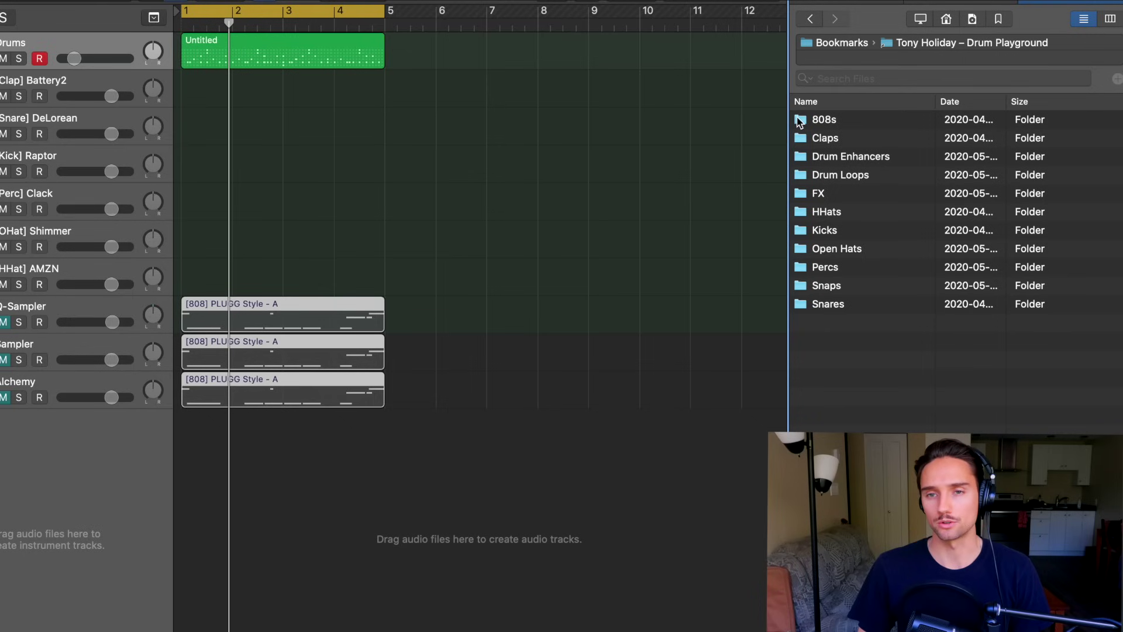
double_click(857, 120)
double_click(858, 121)
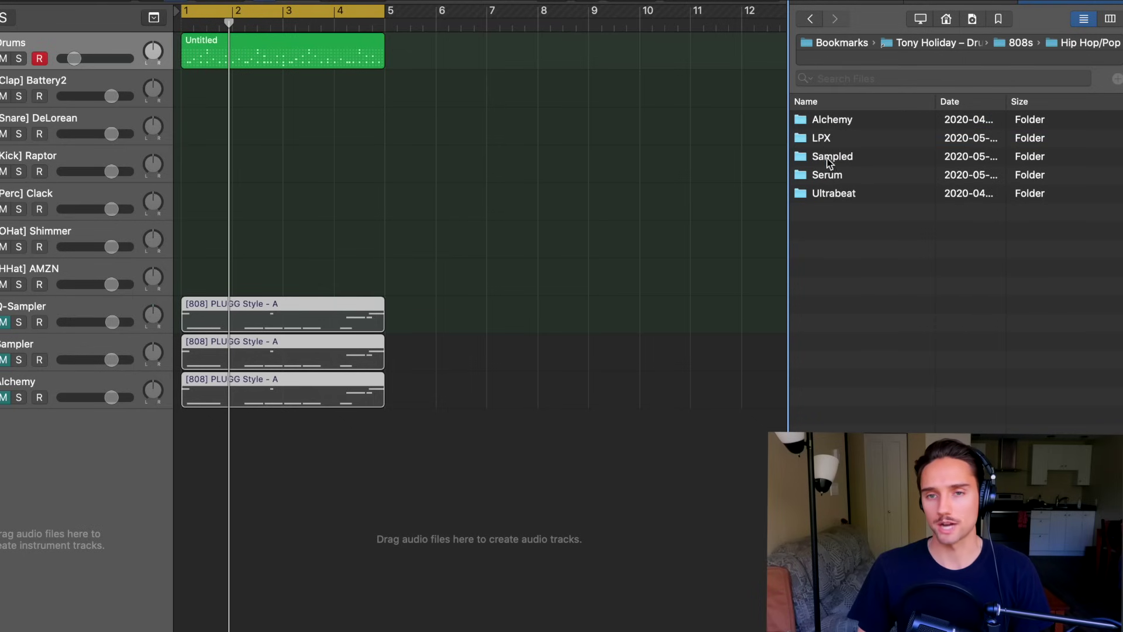
double_click(837, 176)
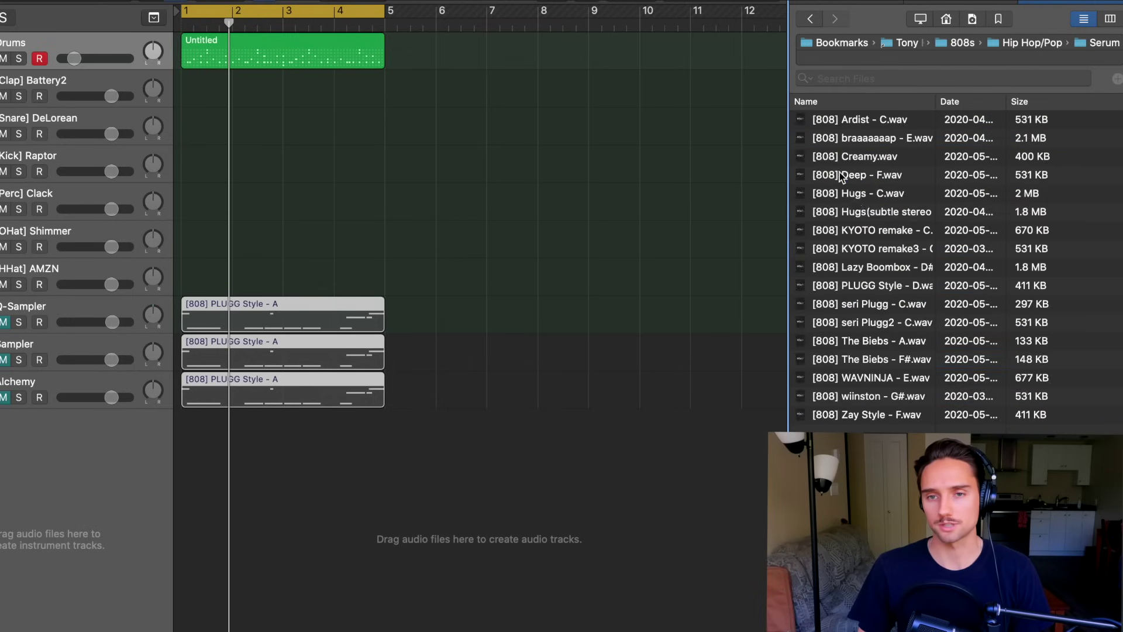
Step: Preview the sample [808] Deep - F.wav, add it to the drum kit as a Quick Sampler track, and select that track
click(873, 176)
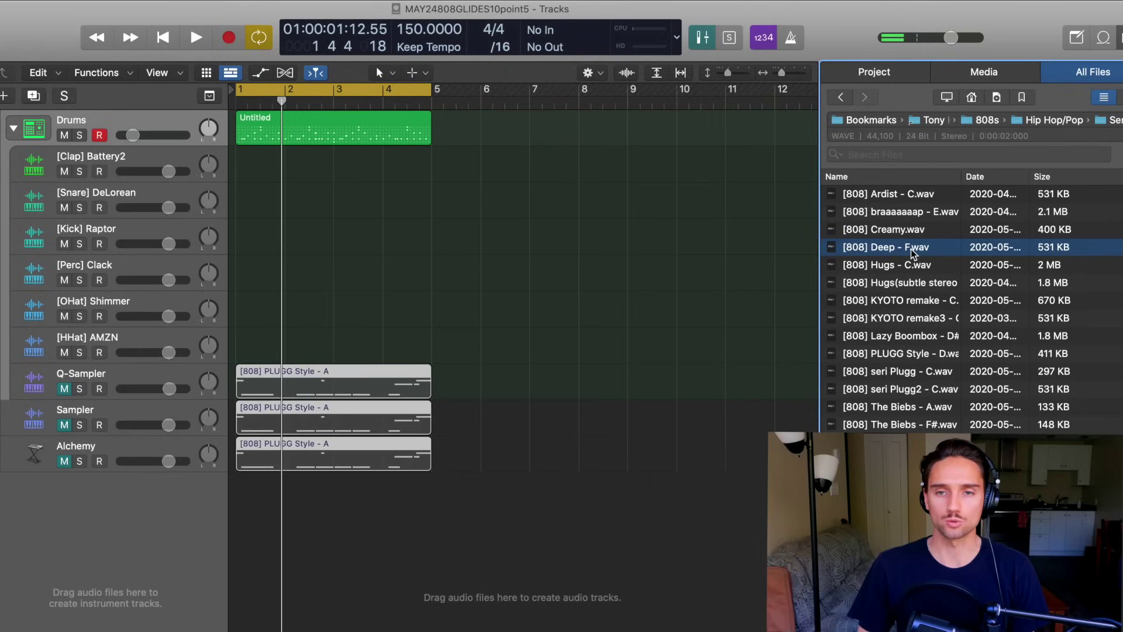
drag(913, 251, 99, 154)
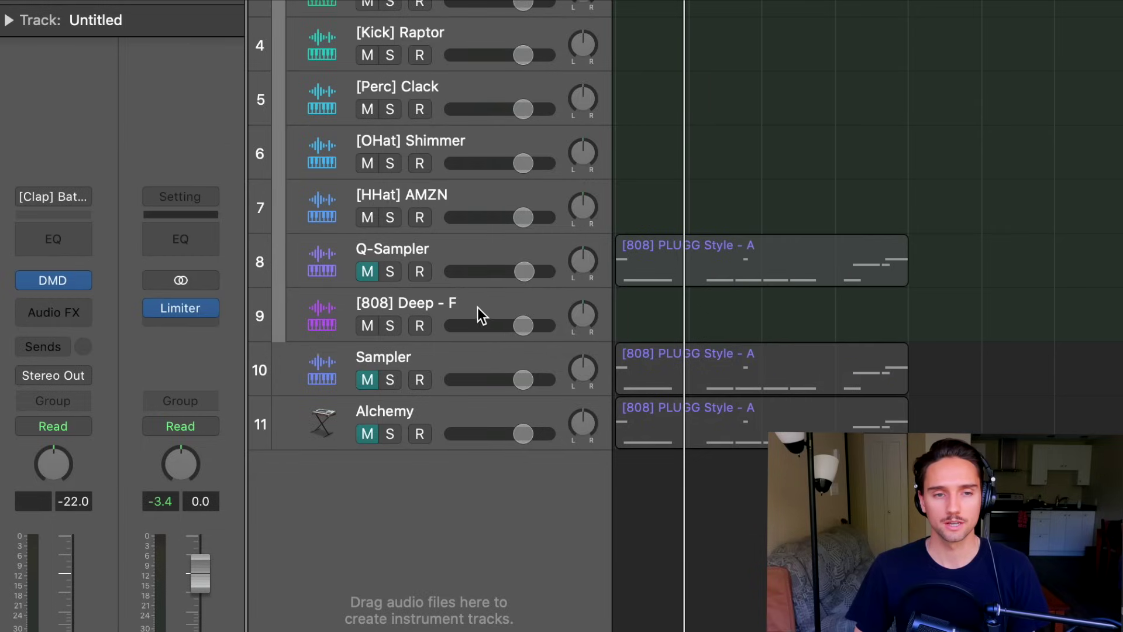
click(481, 300)
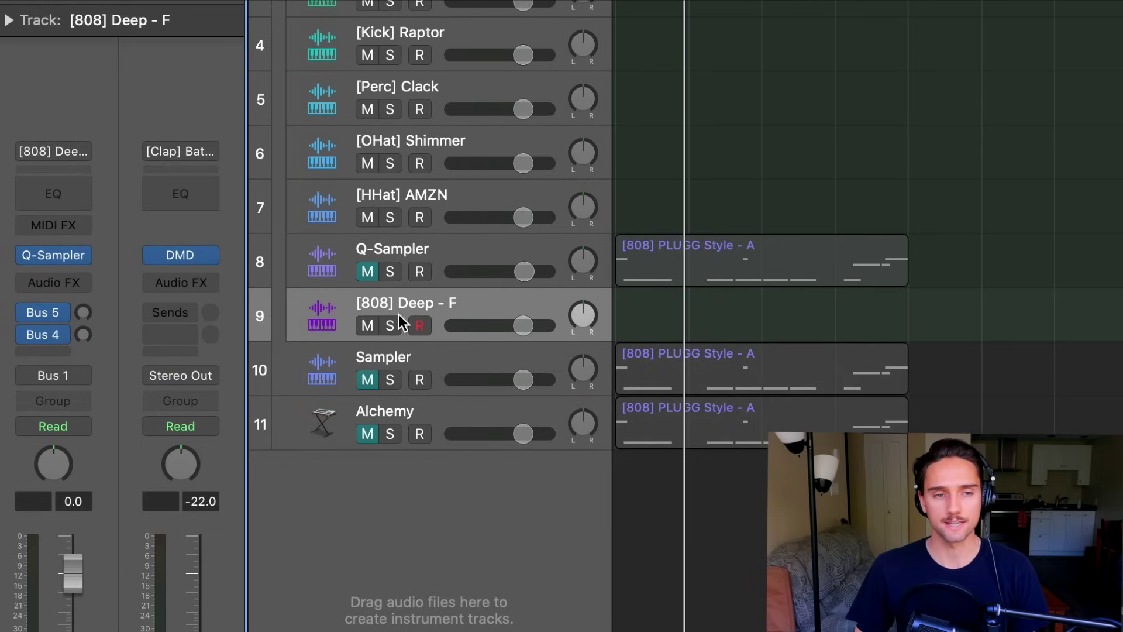
Step: Copy the [808] PLUGG Style - A region from Q-Sampler to the [808] Deep - F track at bar 1 and solo the track
mouse_move(60, 256)
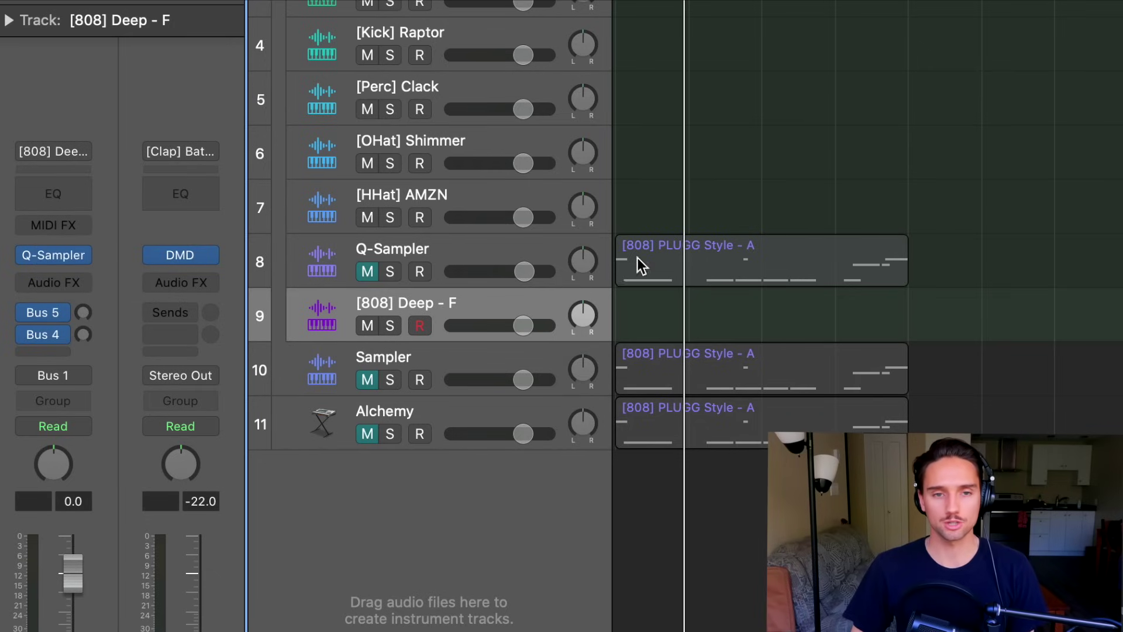
drag(725, 271, 727, 318)
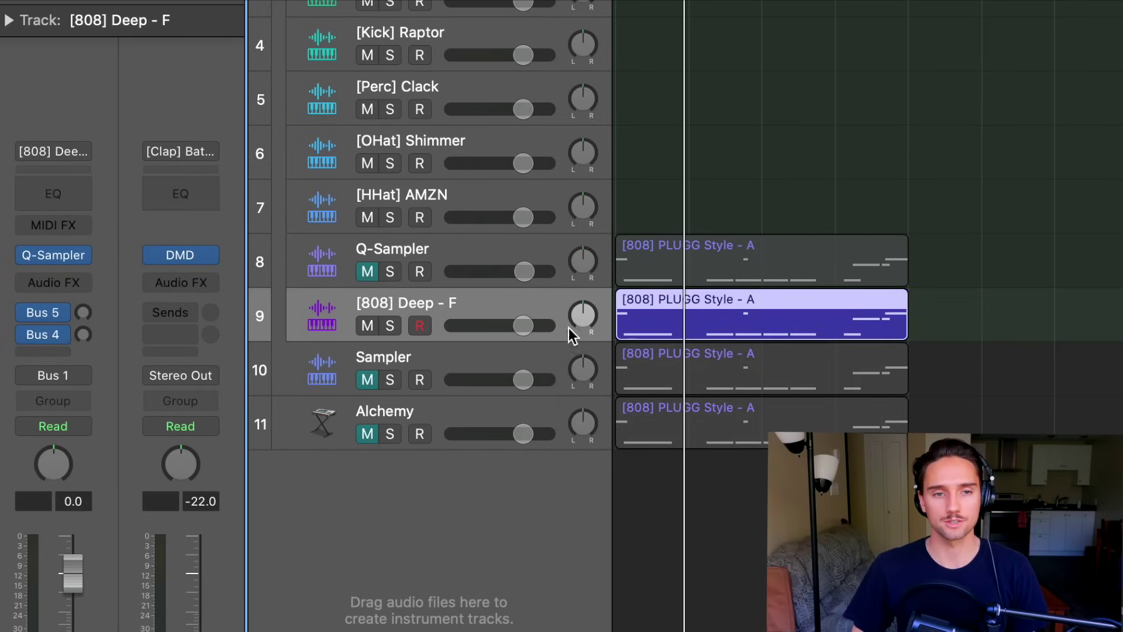
key(s)
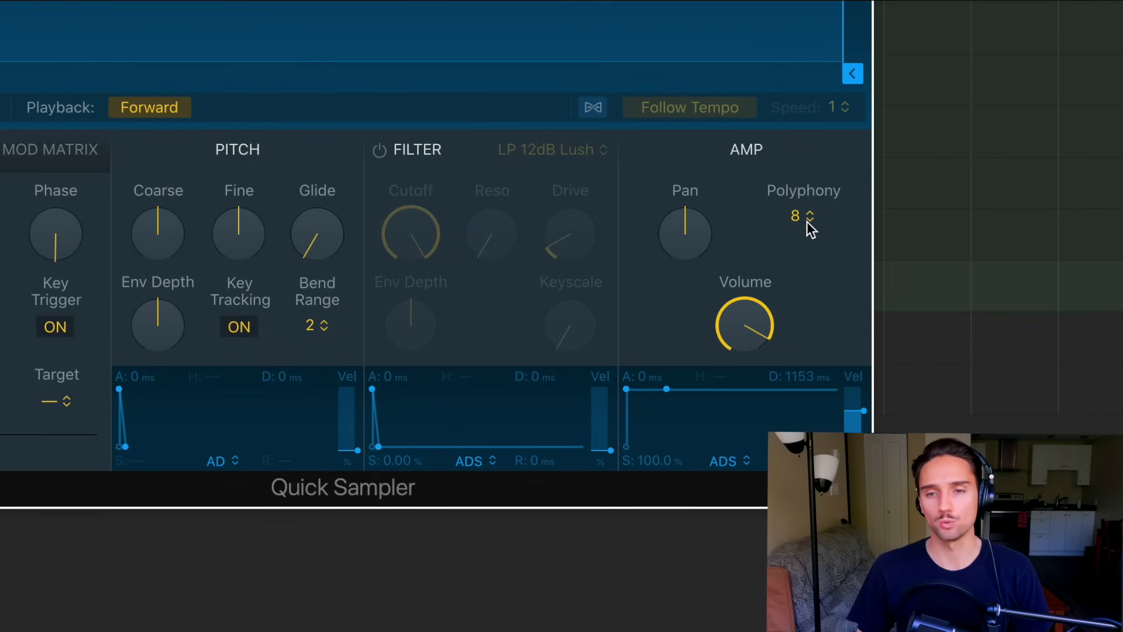
Step: Set Quick Sampler's amp polyphony to Mono for the [808] Deep - F track
click(880, 389)
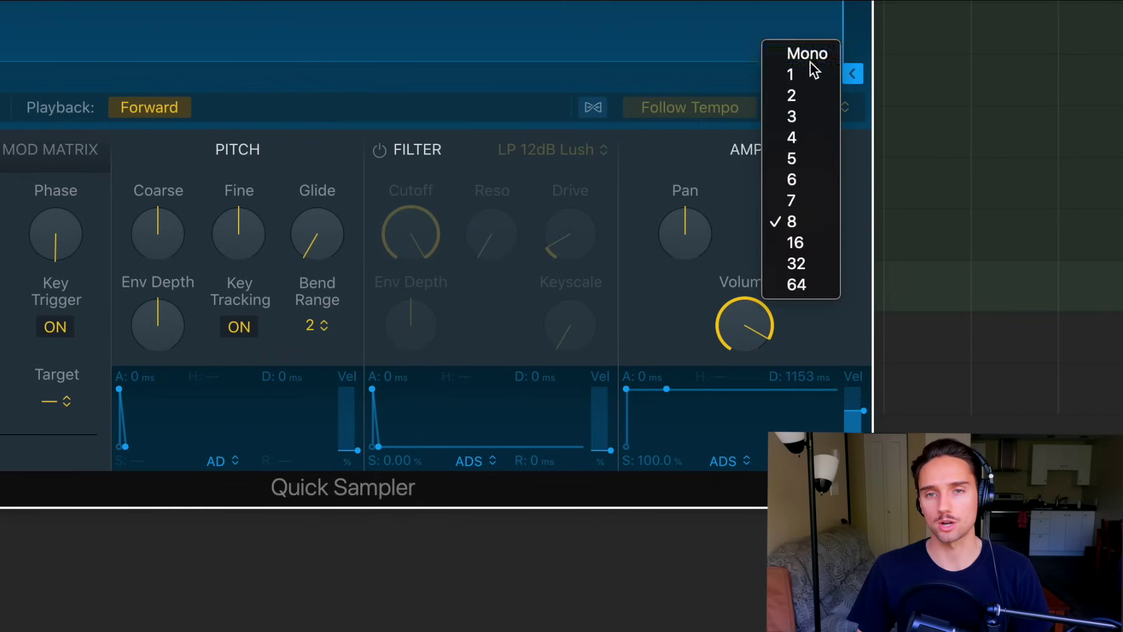
click(811, 61)
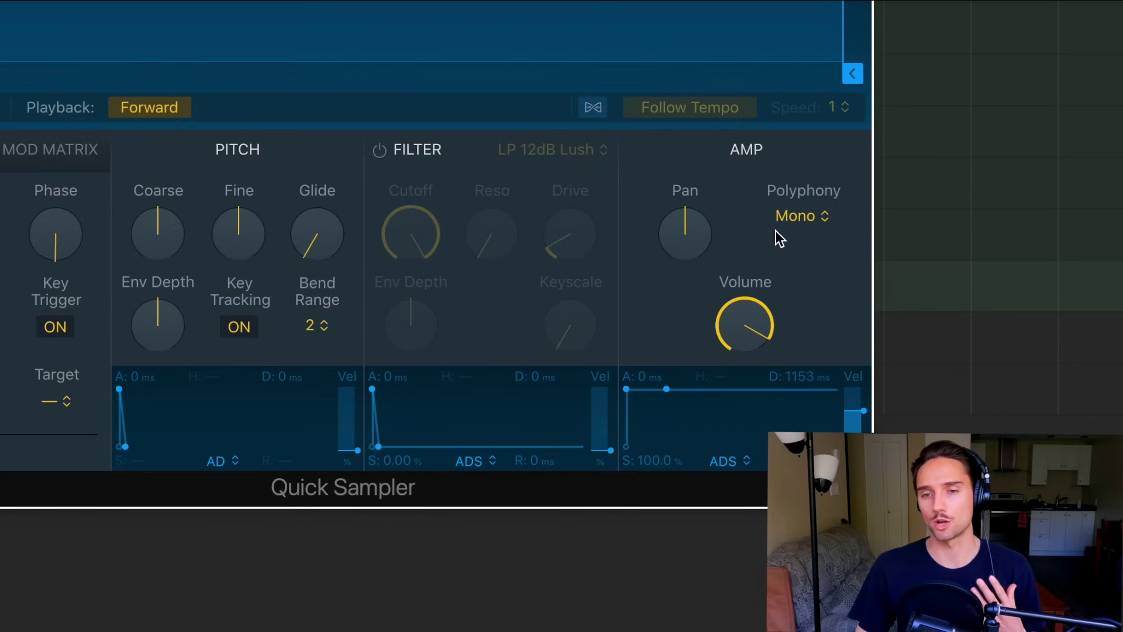
click(780, 216)
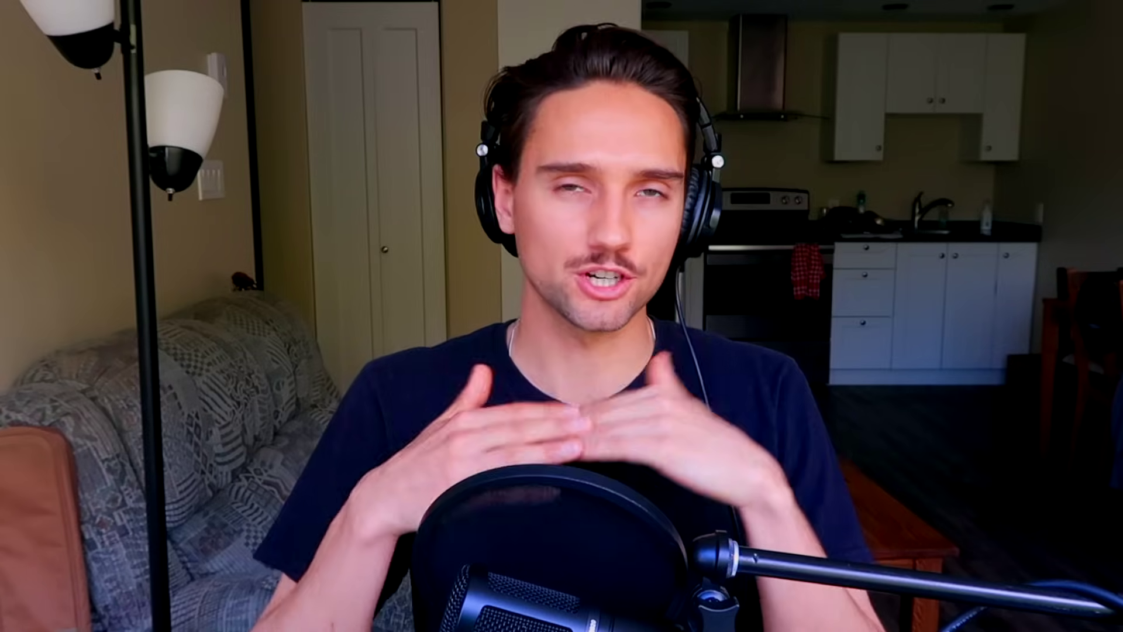
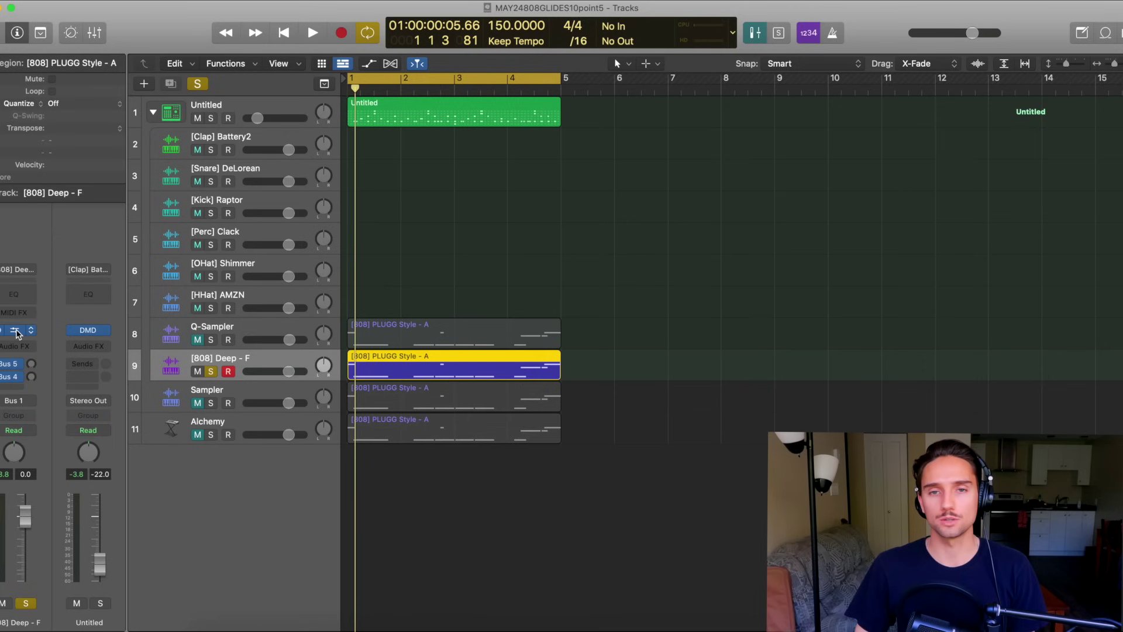
Step: Close Quick Sampler and open the [808] Deep - F track's region in the Piano Roll to examine its first two notes
click(685, 76)
click(748, 32)
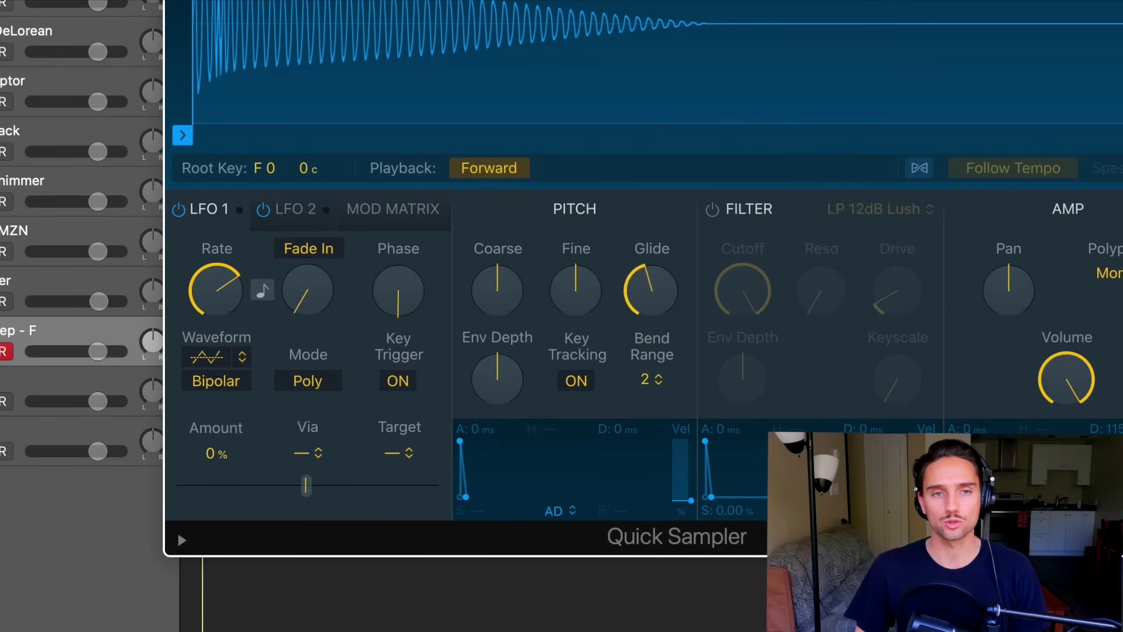
key(super+w)
double_click(283, 359)
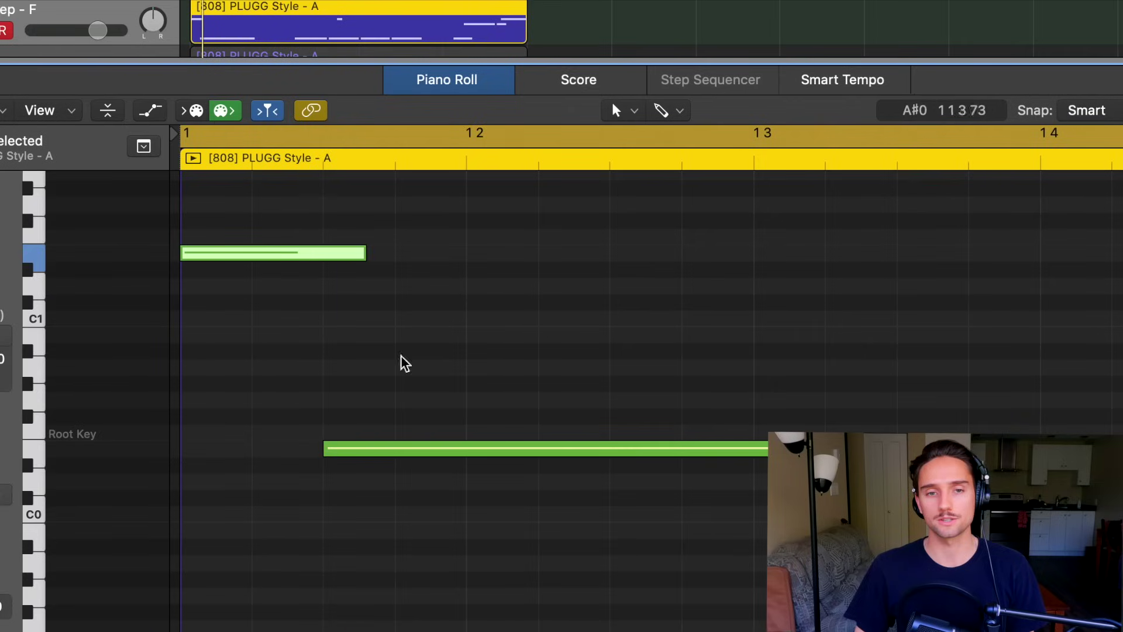
Step: Play the [808] Deep - F track's region and examine the overlap between its first two notes
scroll(503, 301, up, 5)
scroll(503, 296, down, 3)
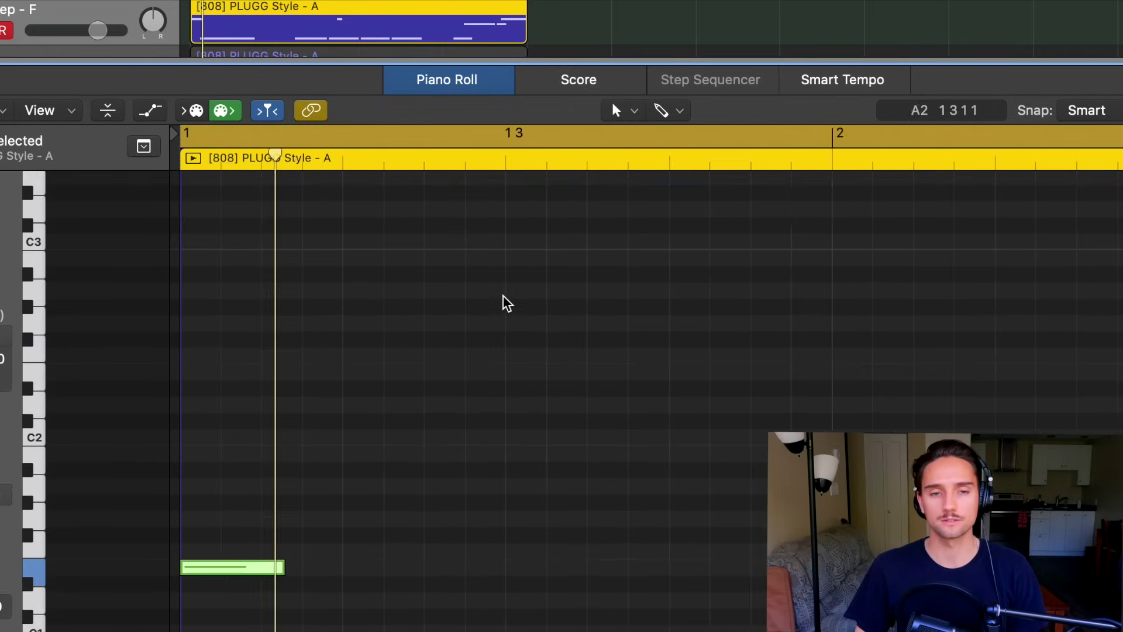
key(space)
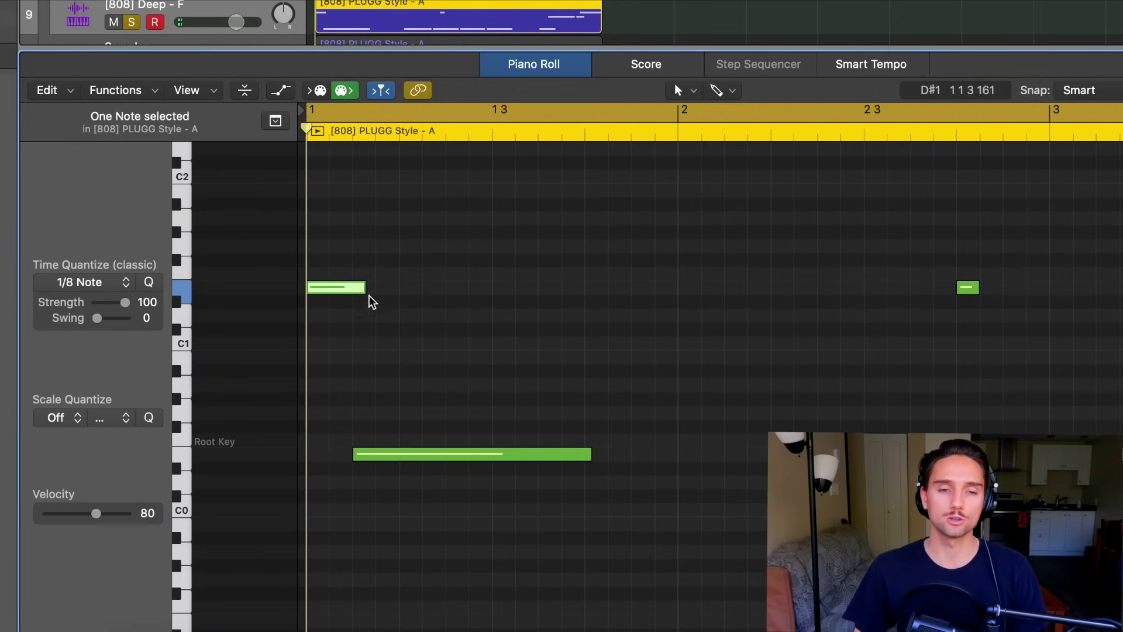
click(372, 456)
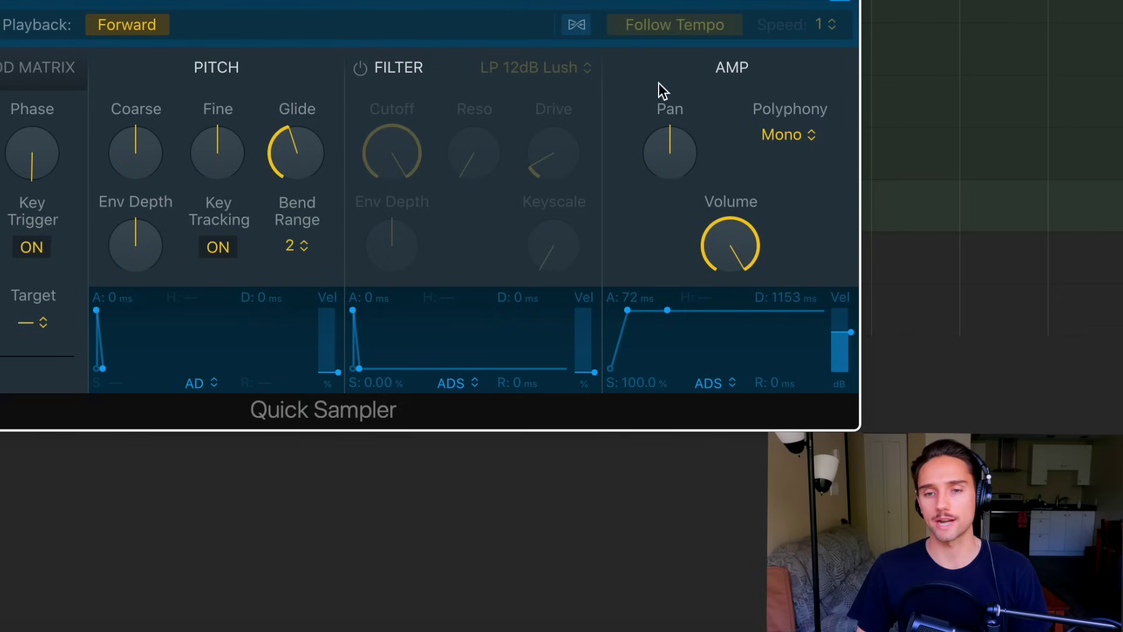
Step: Raise the amp envelope attack in Quick Sampler to about 240 ms and play the [808] Deep - F region from its first note
mouse_move(626, 314)
mouse_down()
mouse_move(614, 316)
mouse_move(627, 311)
mouse_up()
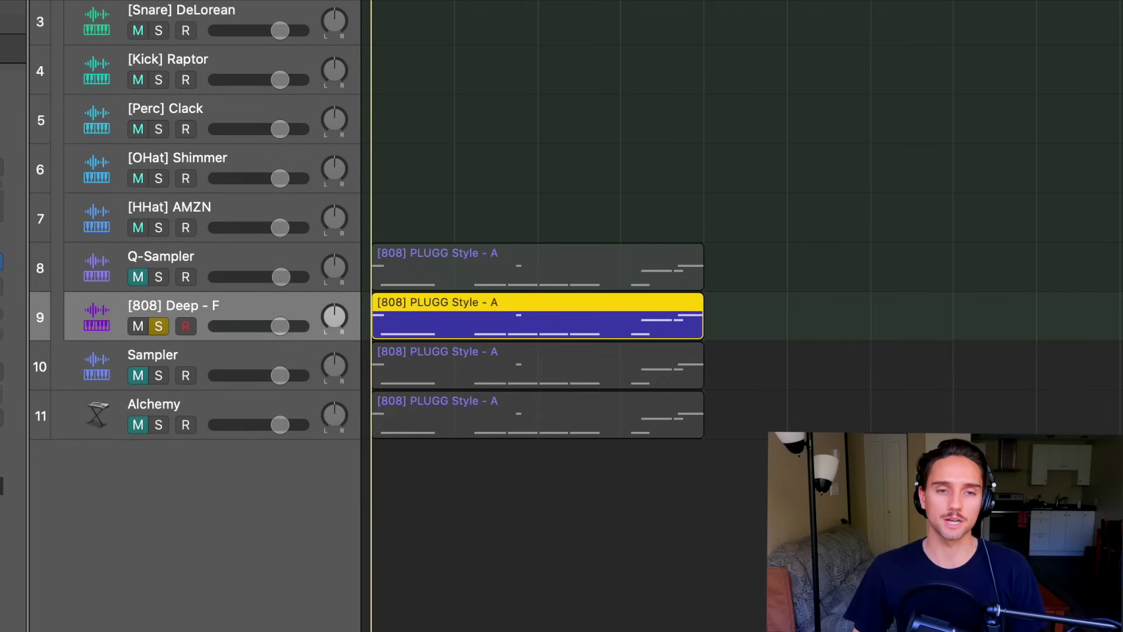
double_click(402, 315)
click(391, 245)
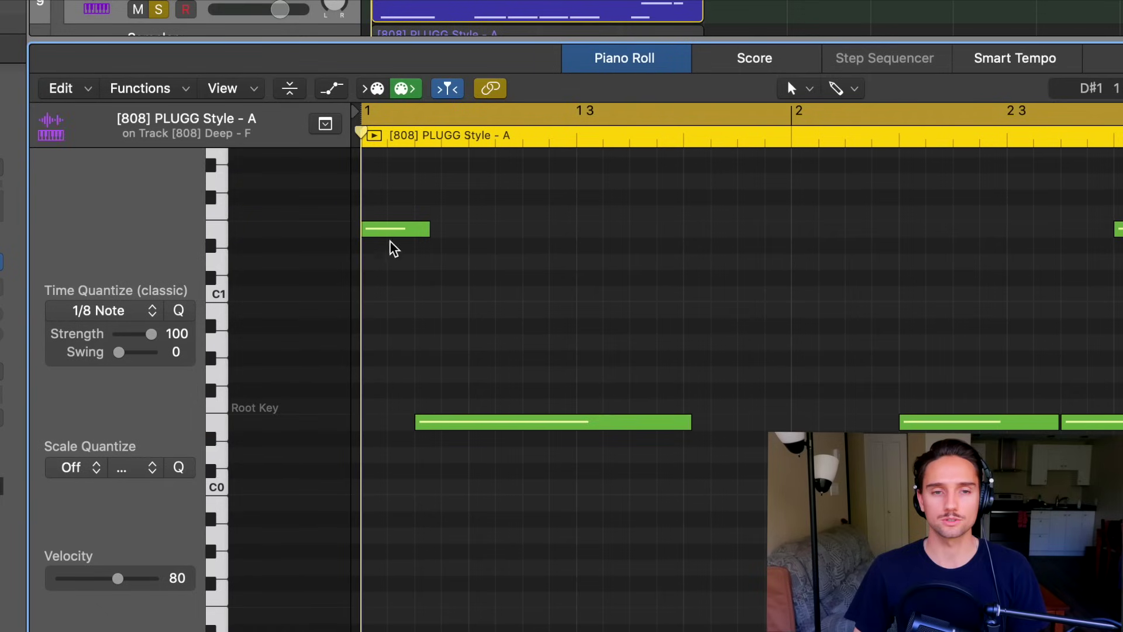
click(395, 234)
key(space)
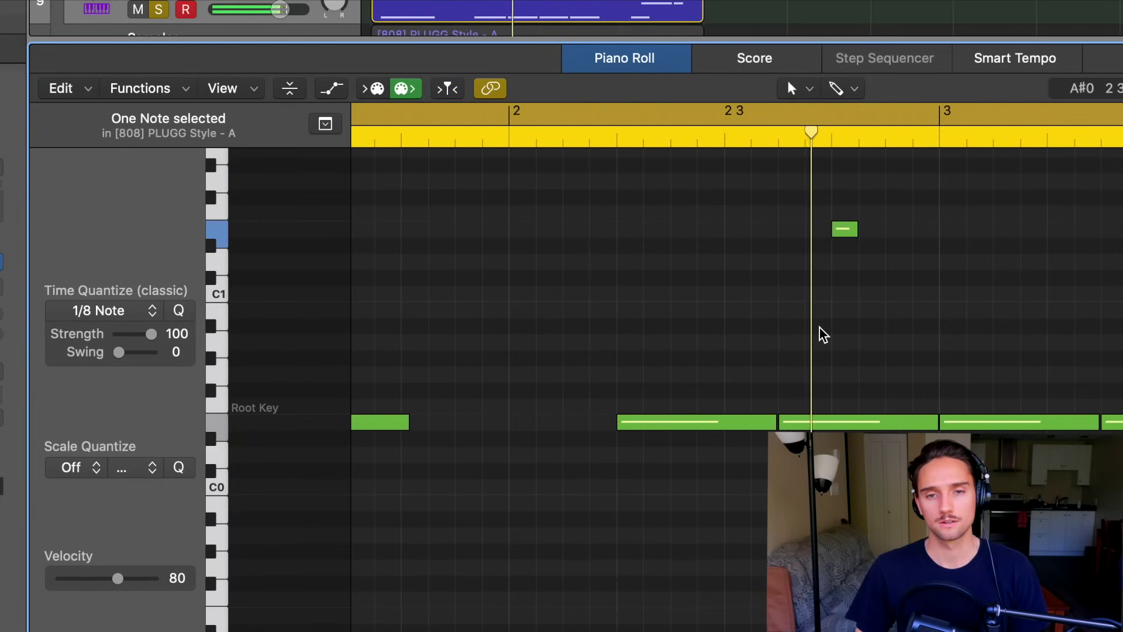
scroll(803, 244, left, 10)
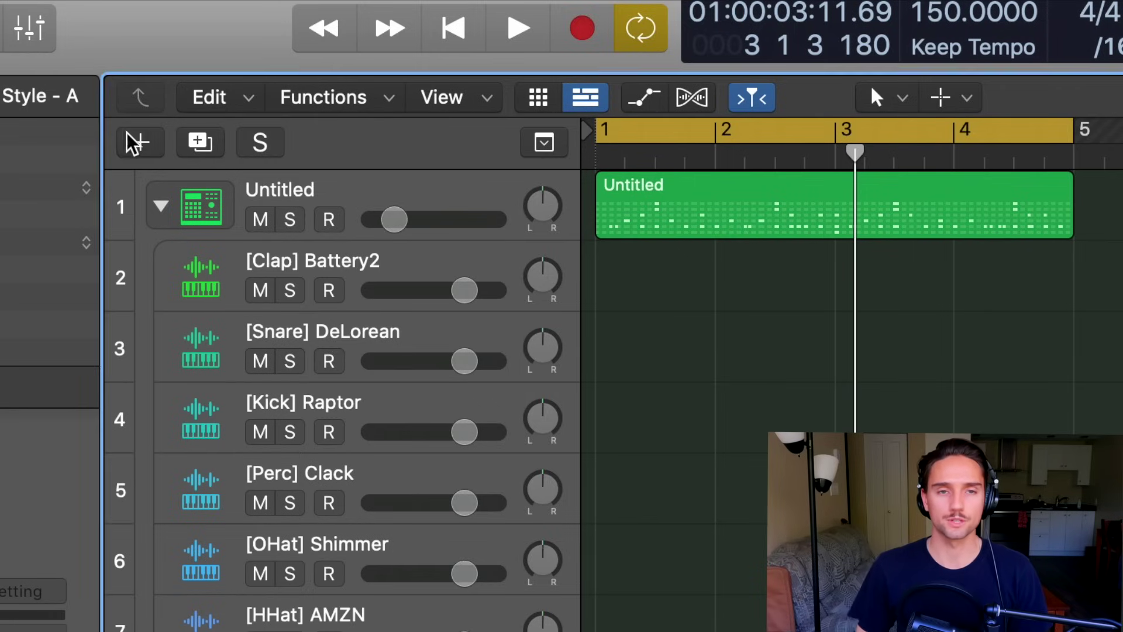
Step: Create a new instrument track below the Sampler track and load Sampler (Multi-Sample) on it as Multi-Output
click(127, 133)
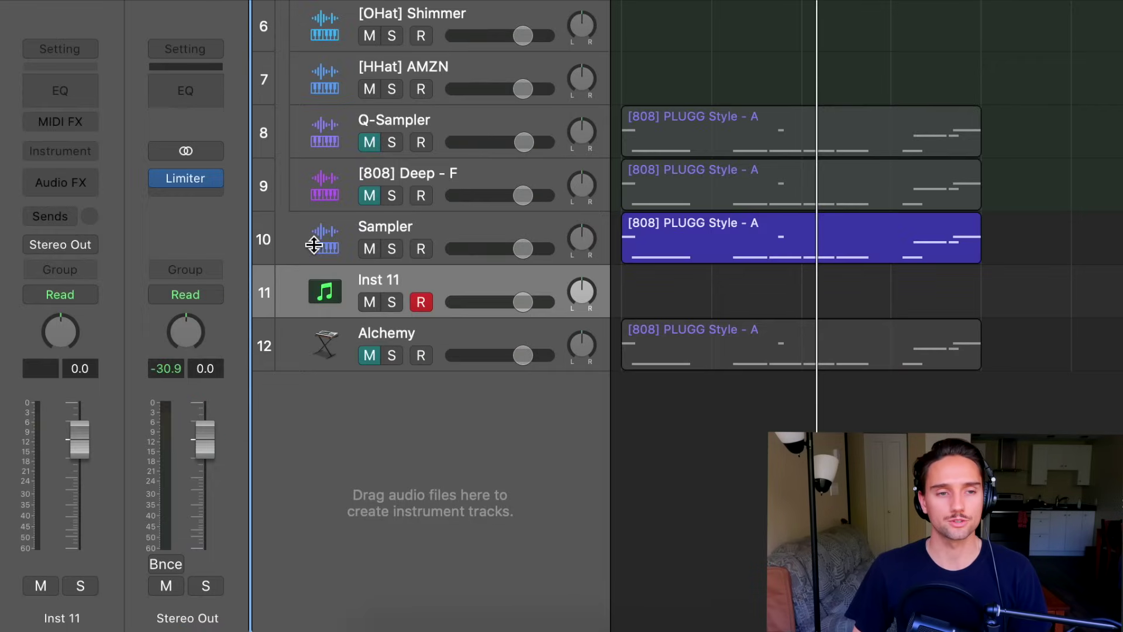
click(87, 152)
mouse_move(117, 222)
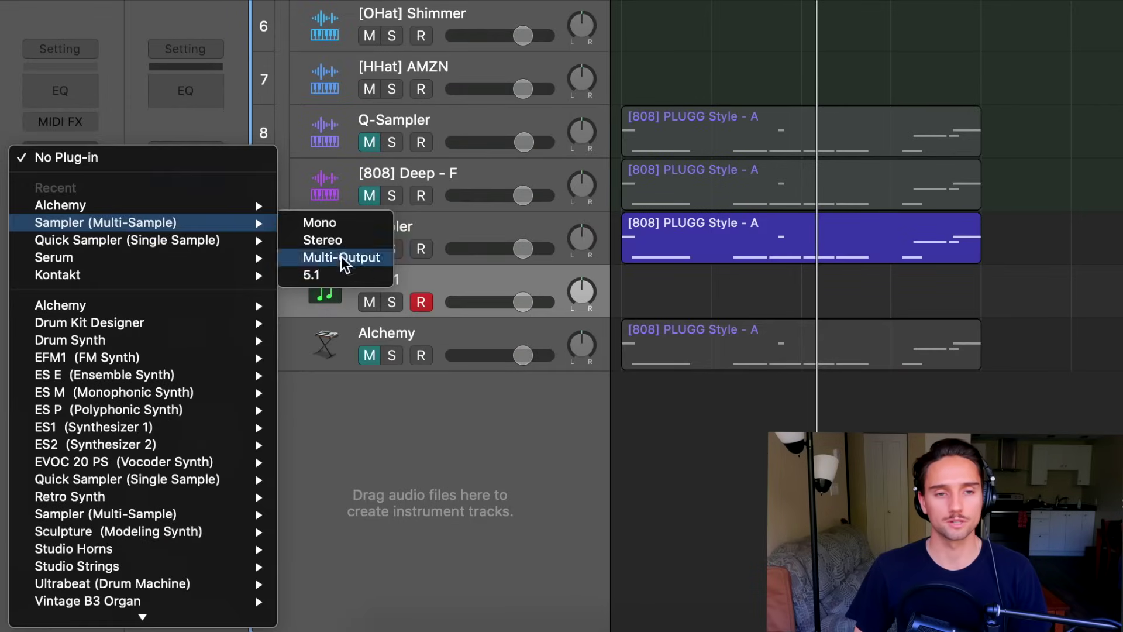
click(343, 256)
Step: Load [808] Deep - F.wav into the new track's Sampler and set the synth Mode to Legato
drag(691, 195, 485, 94)
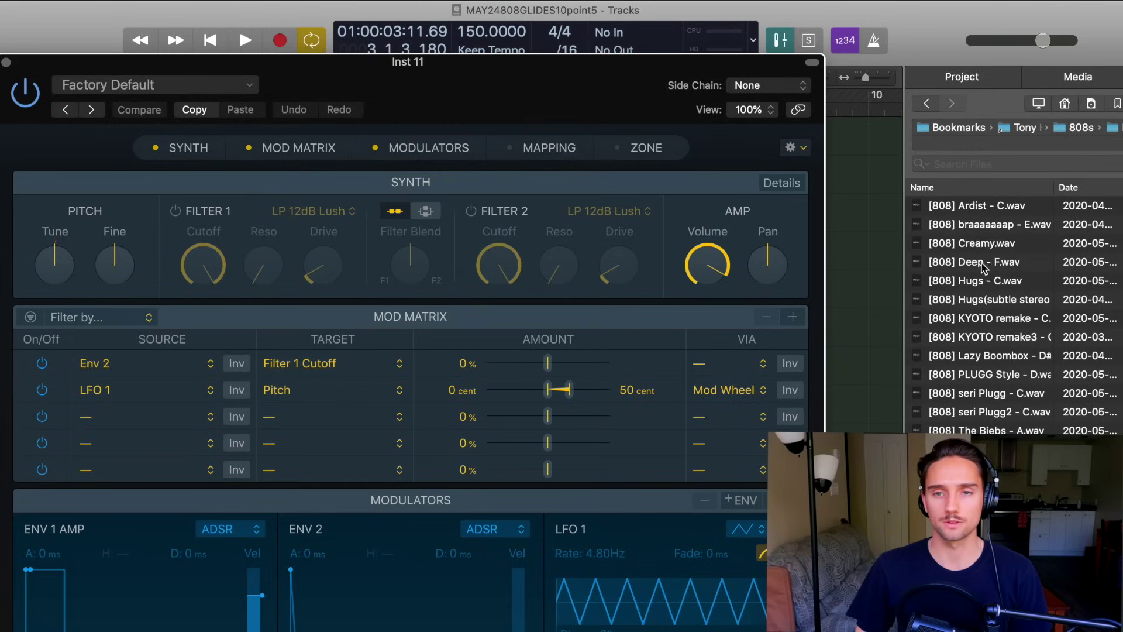
drag(717, 278, 663, 283)
drag(954, 263, 655, 150)
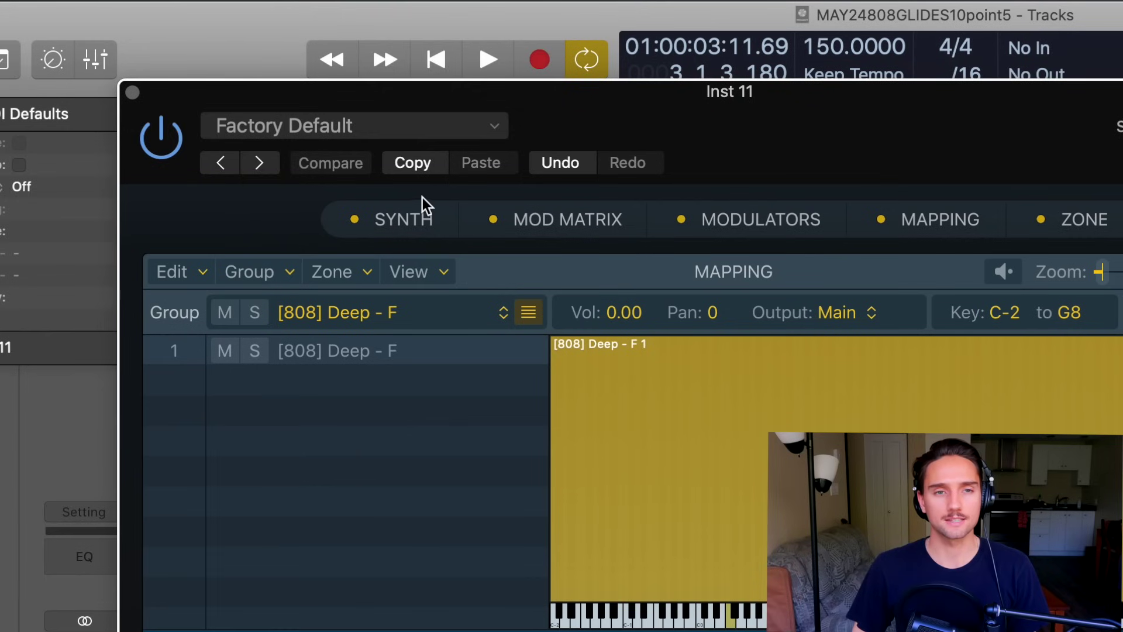
click(423, 204)
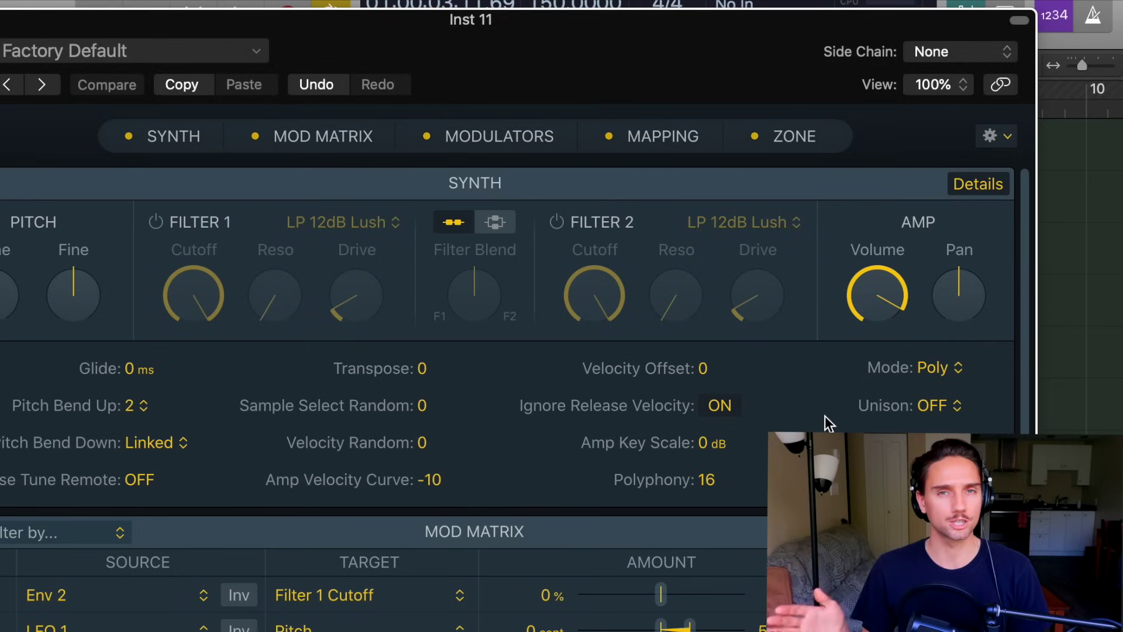
click(937, 369)
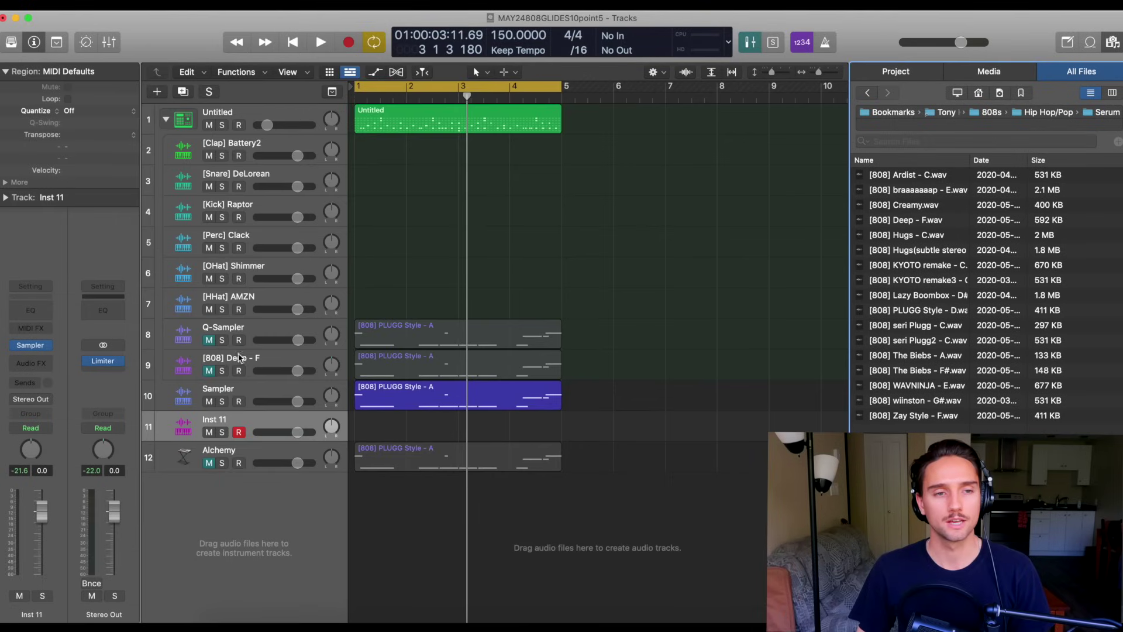
Step: Open Quick Sampler on the [808] Deep - F track to check its amp polyphony options
click(239, 359)
click(27, 331)
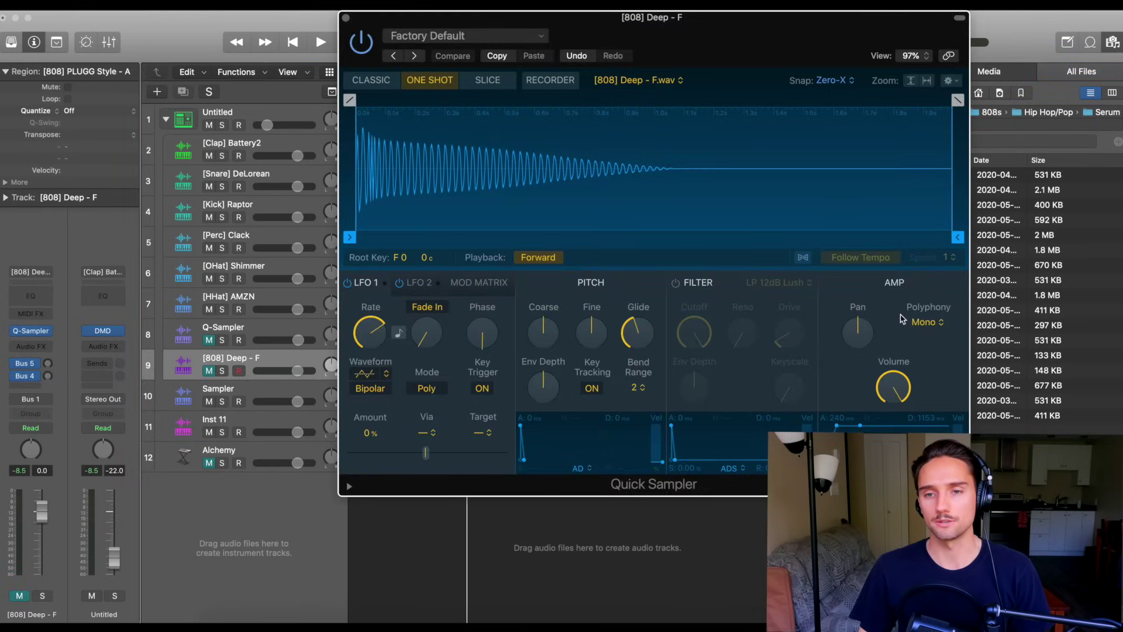
click(926, 320)
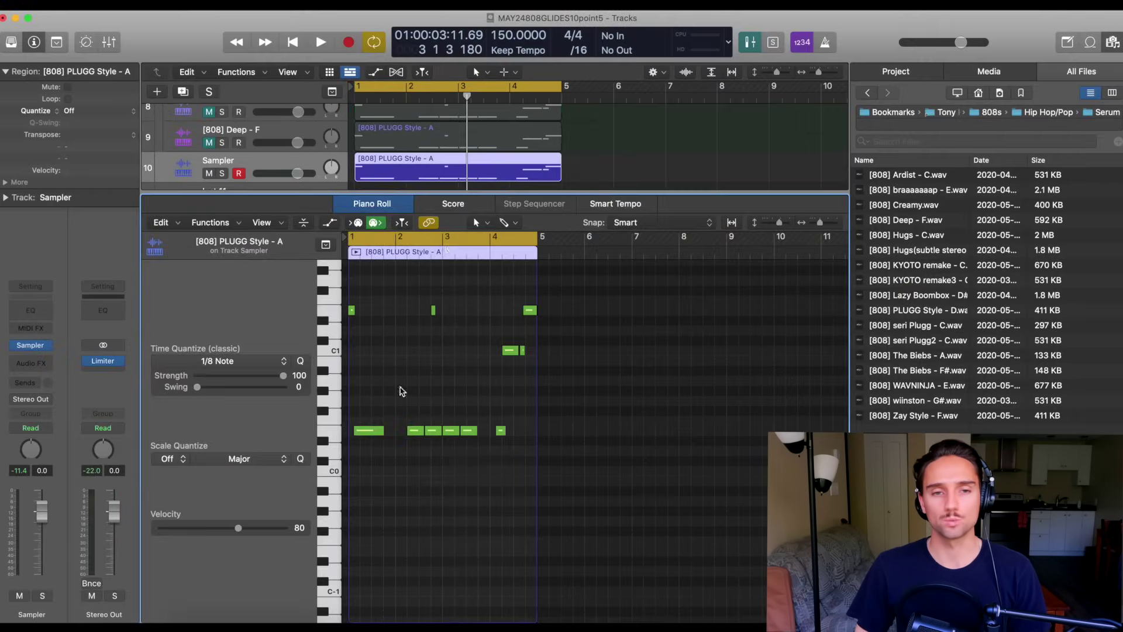
Step: Examine the overlap of the first two notes in the Sampler track's [808] PLUGG Style - A region
scroll(360, 382, left, 5)
key(super+Right)
key(super+Right)
key(super+Right)
key(super+Right)
key(super+Right)
scroll(458, 379, left, 20)
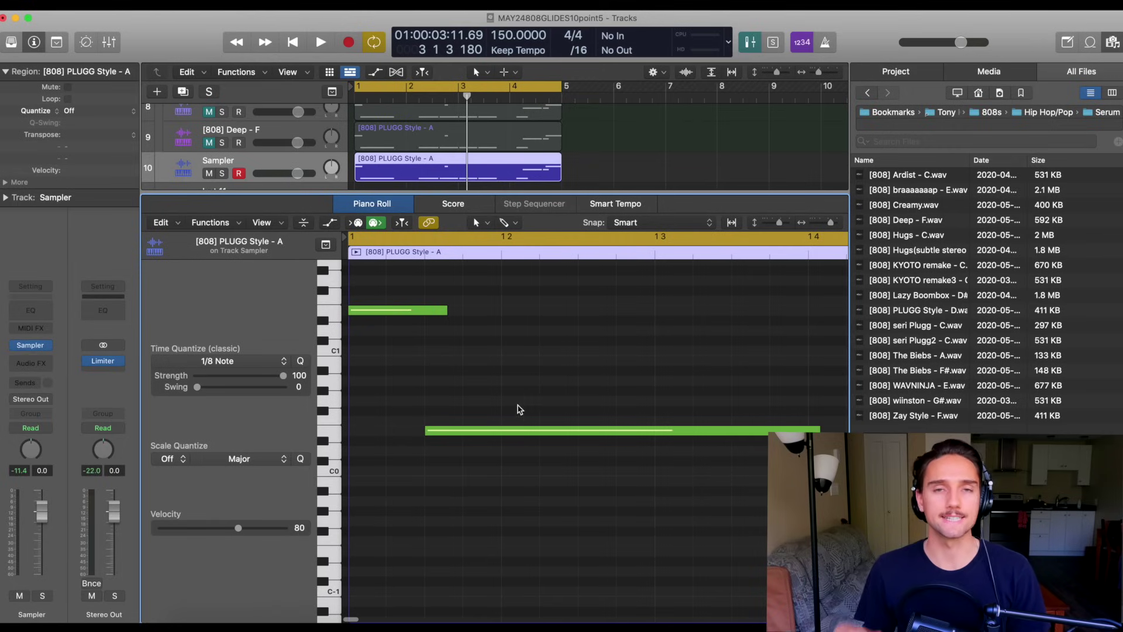
mouse_move(643, 437)
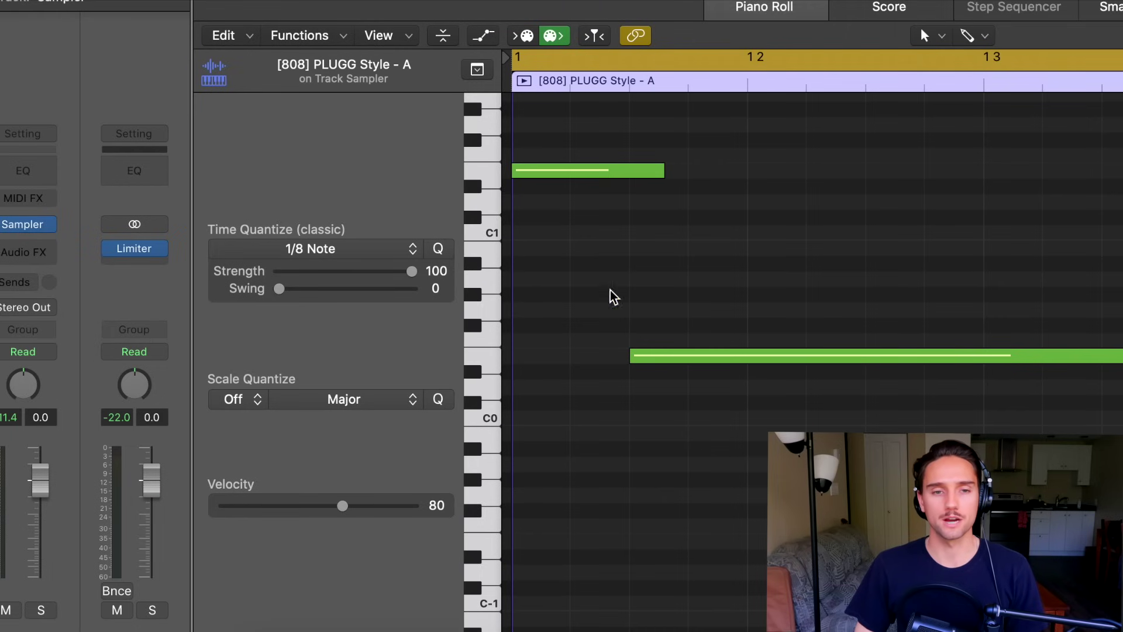
Step: Copy the [808] PLUGG Style - A region from Sampler to the Inst 11 track at bar 1, solo it, and show its notes
key(p)
drag(585, 309, 582, 329)
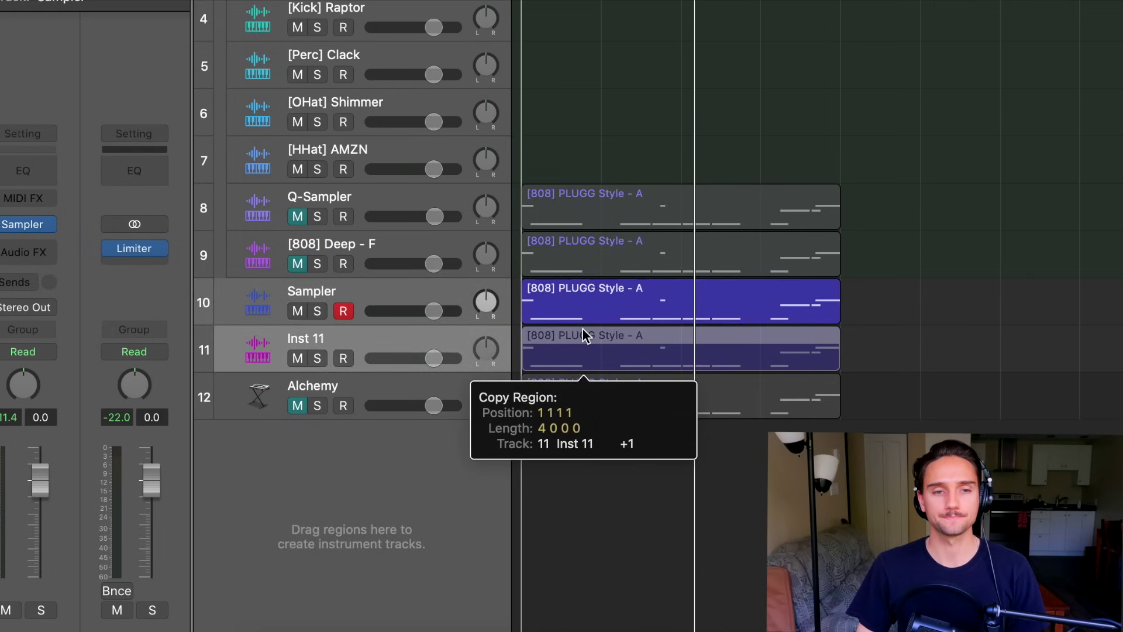
key(p)
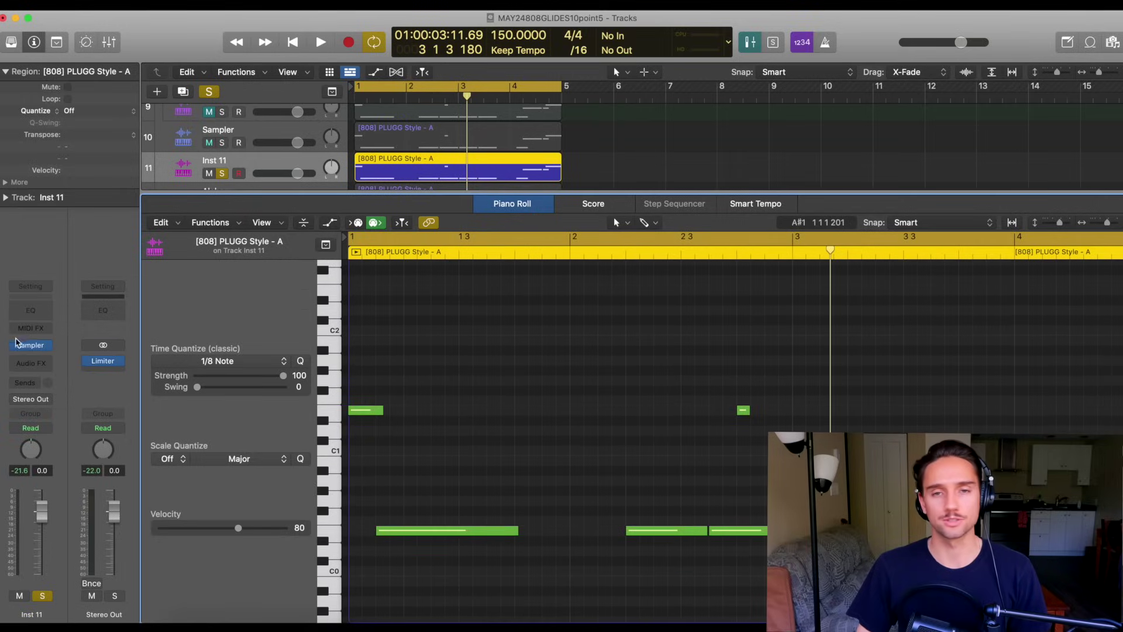
Step: Set Sampler's Glide to 354 ms on Inst 11 with the Mode kept at Legato, and play the region
click(23, 345)
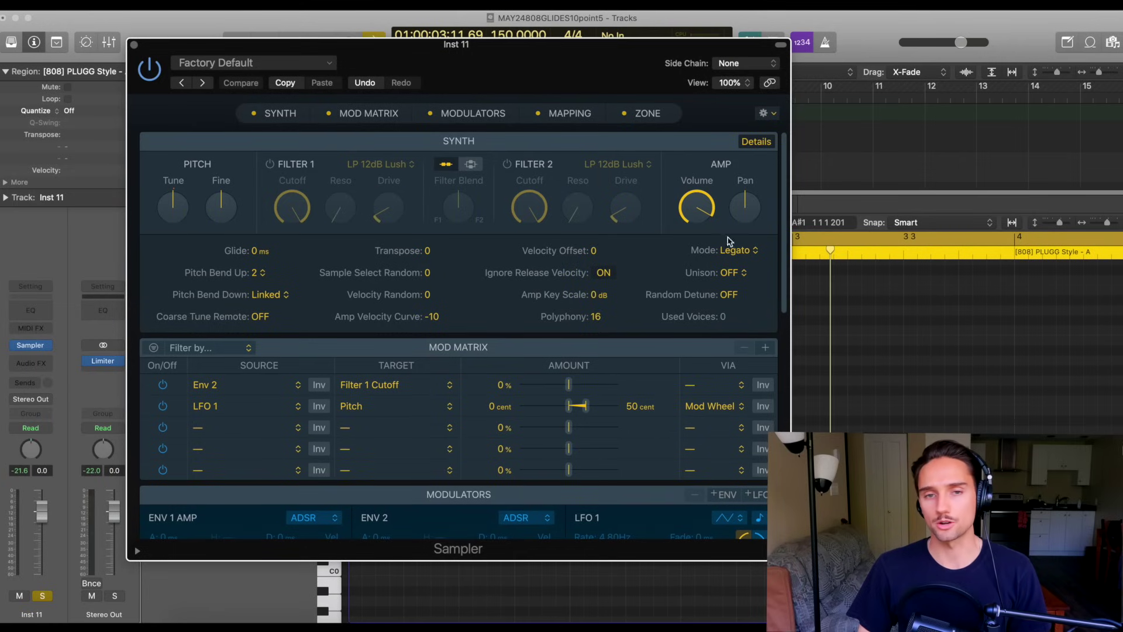
click(732, 251)
click(732, 256)
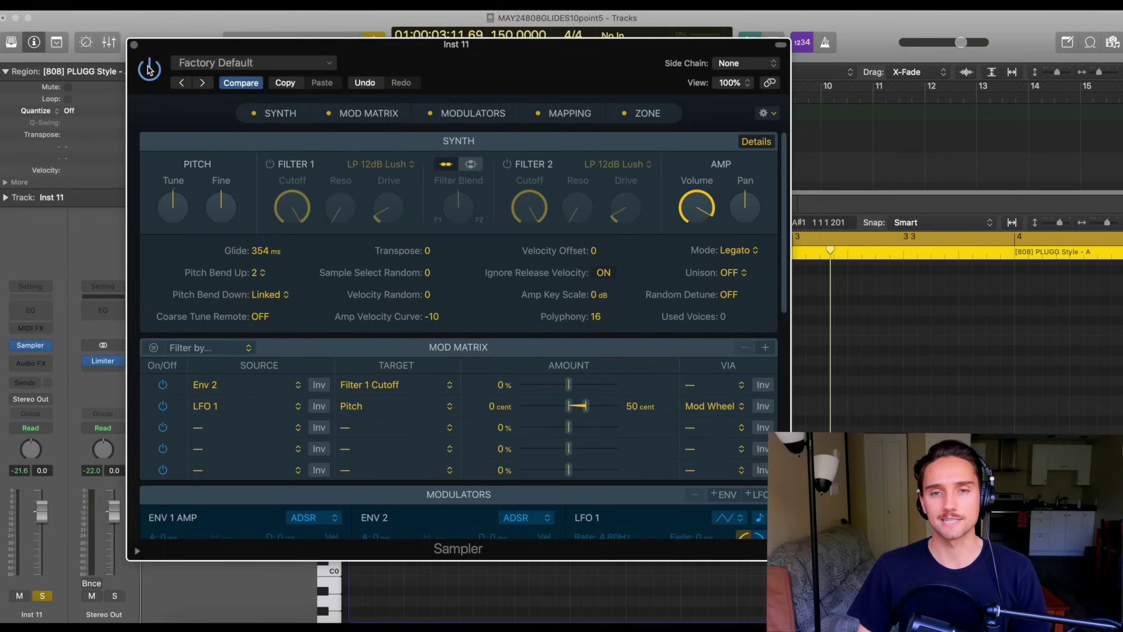
click(134, 46)
key(space)
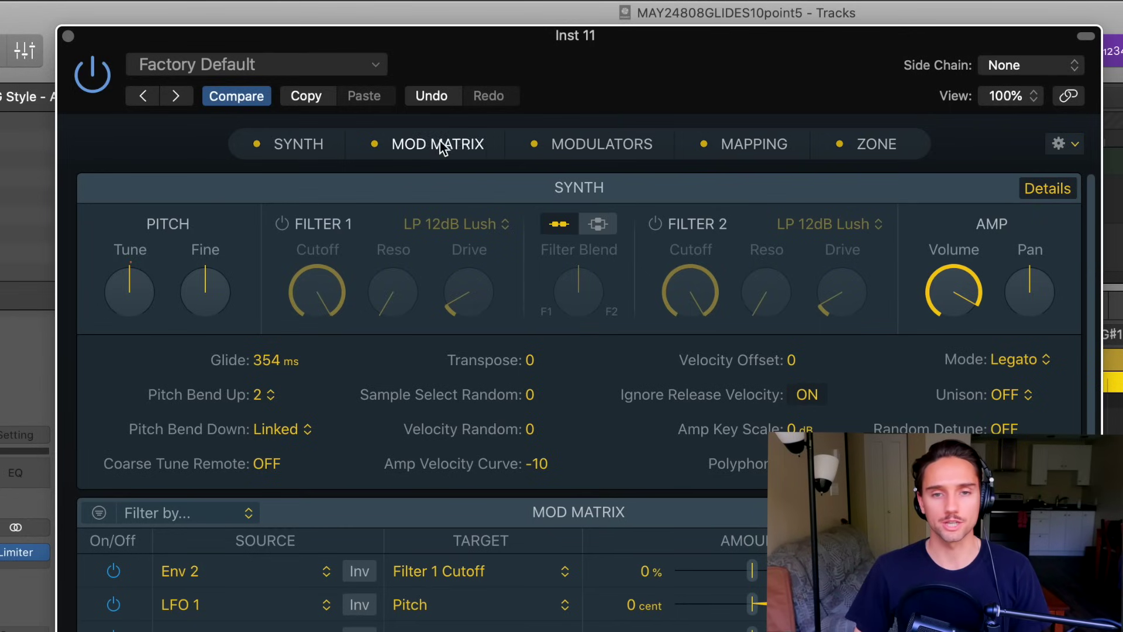
Step: Lengthen the attack of Env 1 Amp in Inst 11's Sampler and play the region
click(620, 147)
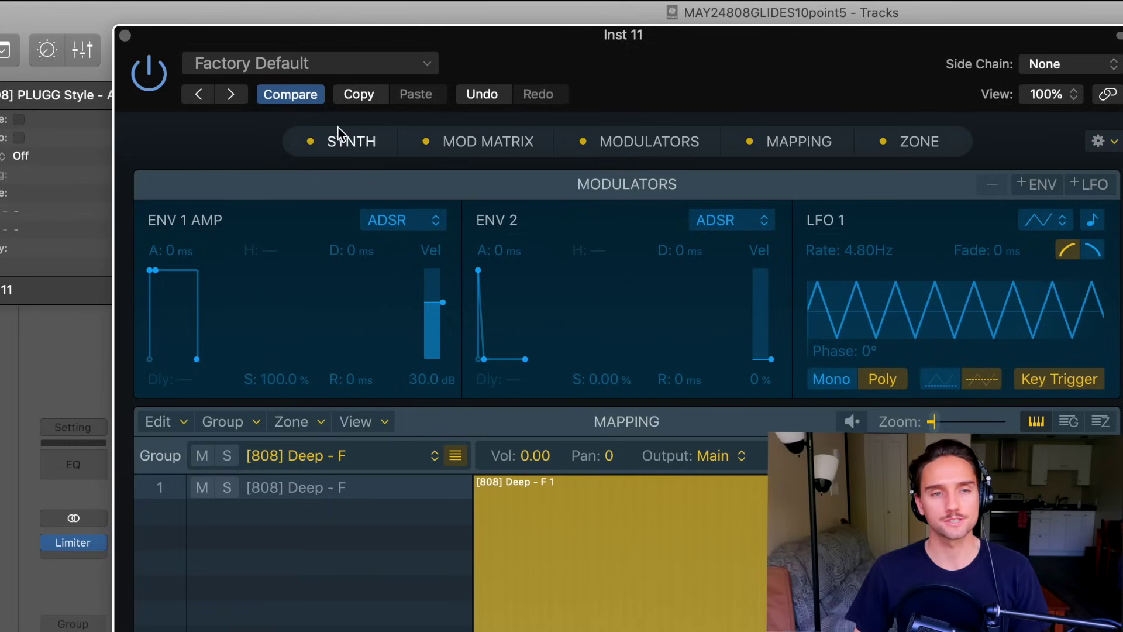
drag(149, 275, 169, 270)
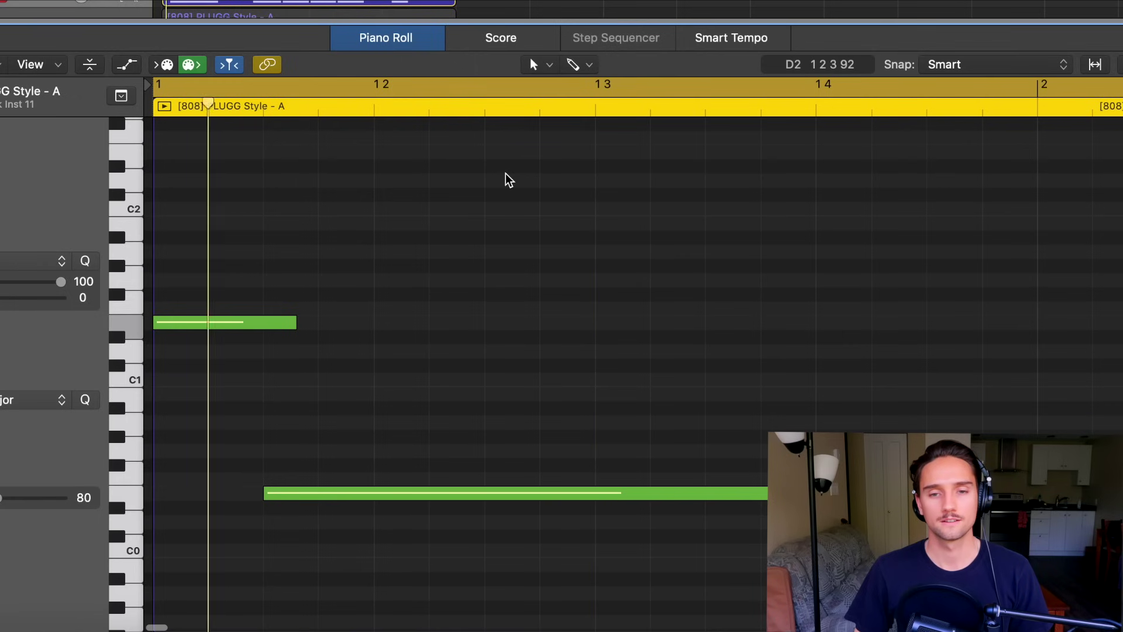
key(super+Left)
key(super+Left)
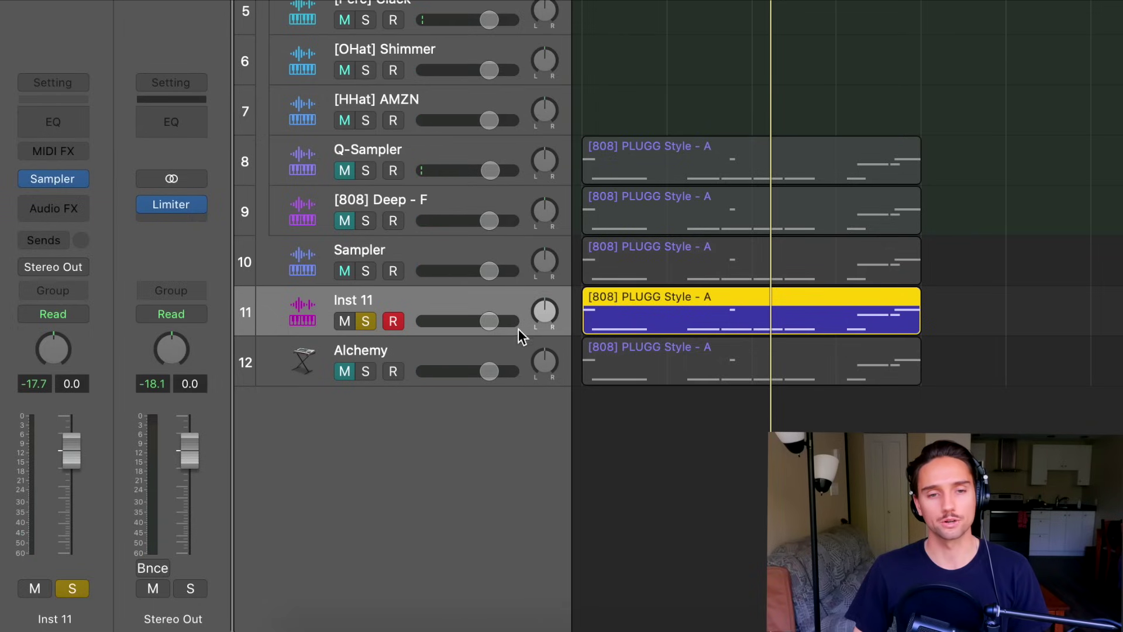
Step: Solo the Alchemy track and open its [808] PLUGG Style - A region in the Piano Roll for listening
click(476, 356)
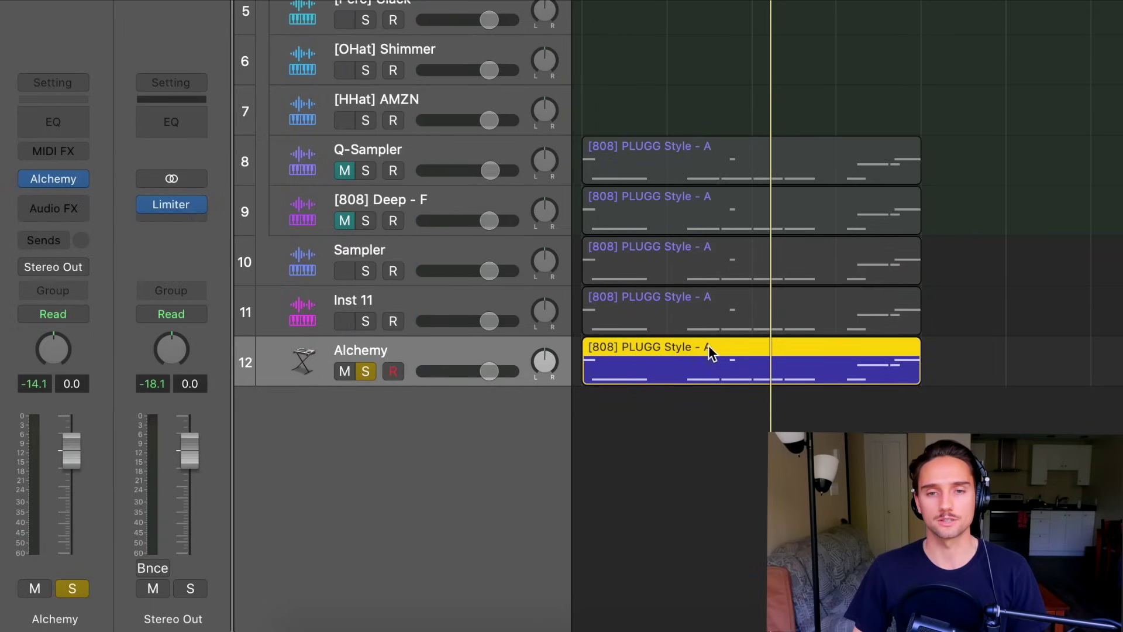
double_click(708, 351)
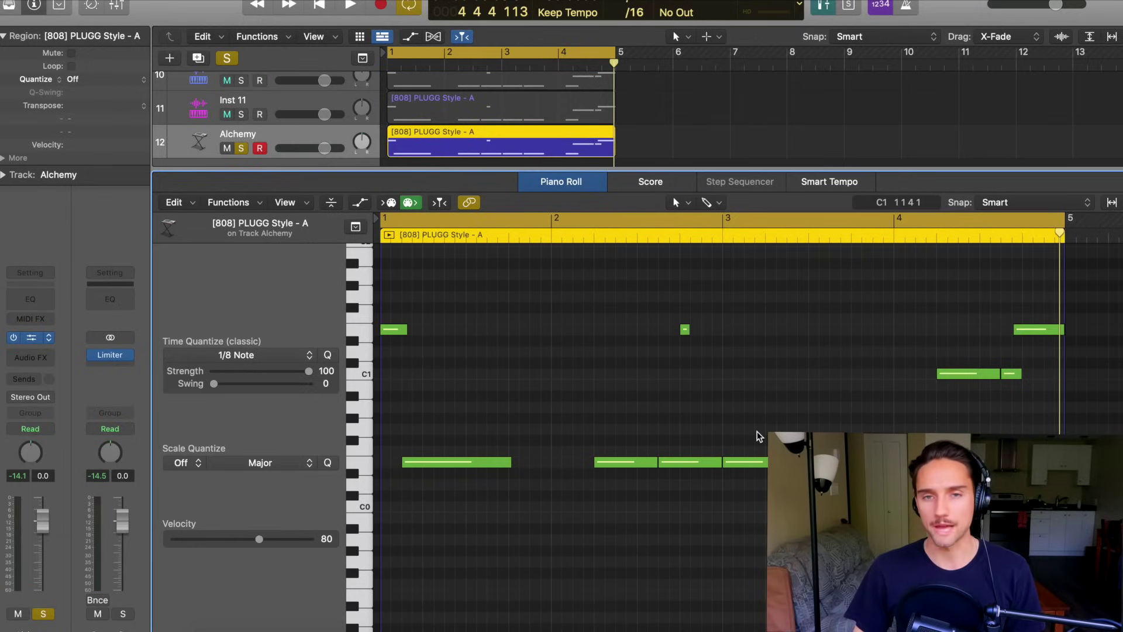
key(v)
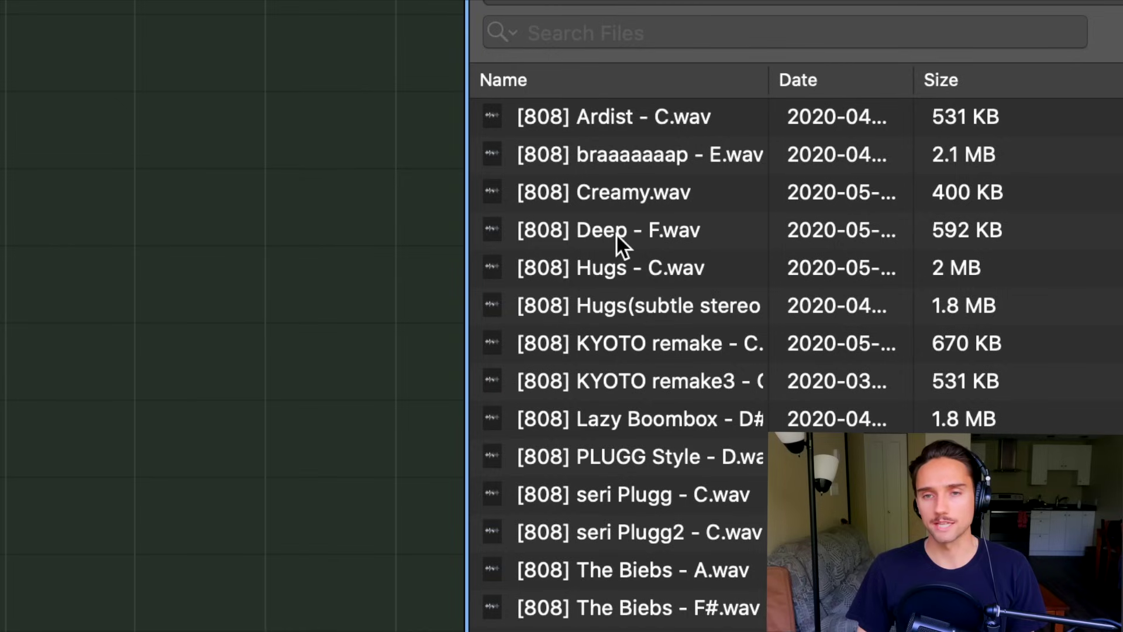
Step: Examine the new-track options for the sample [808] Deep - F.wav, including Alchemy (Additive), without creating a track
drag(616, 233, 344, 528)
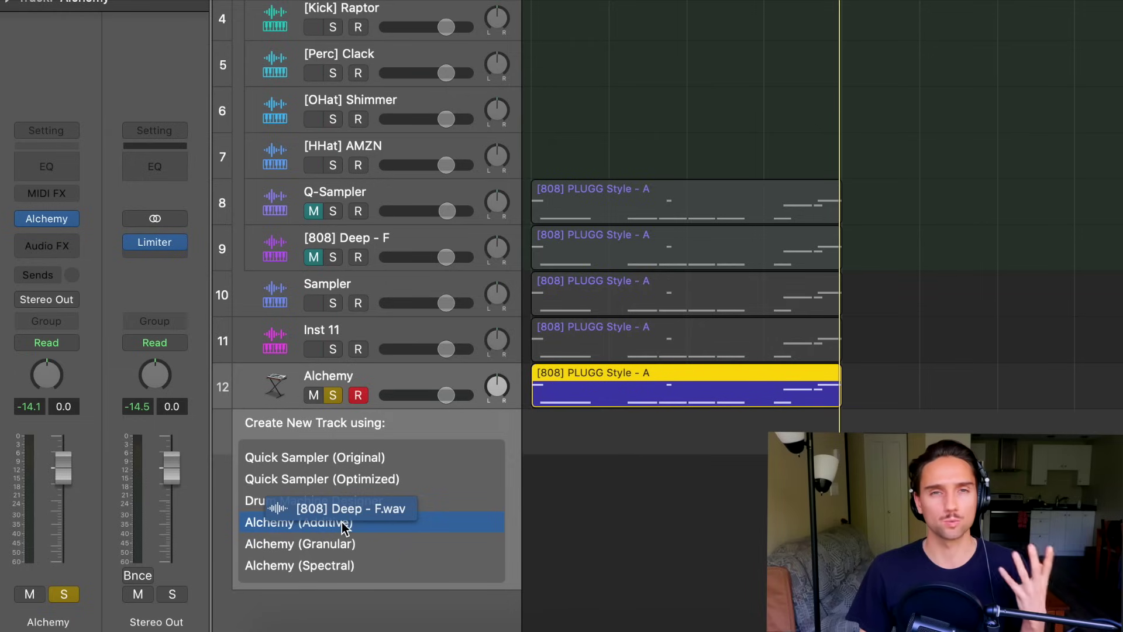
drag(345, 527, 371, 521)
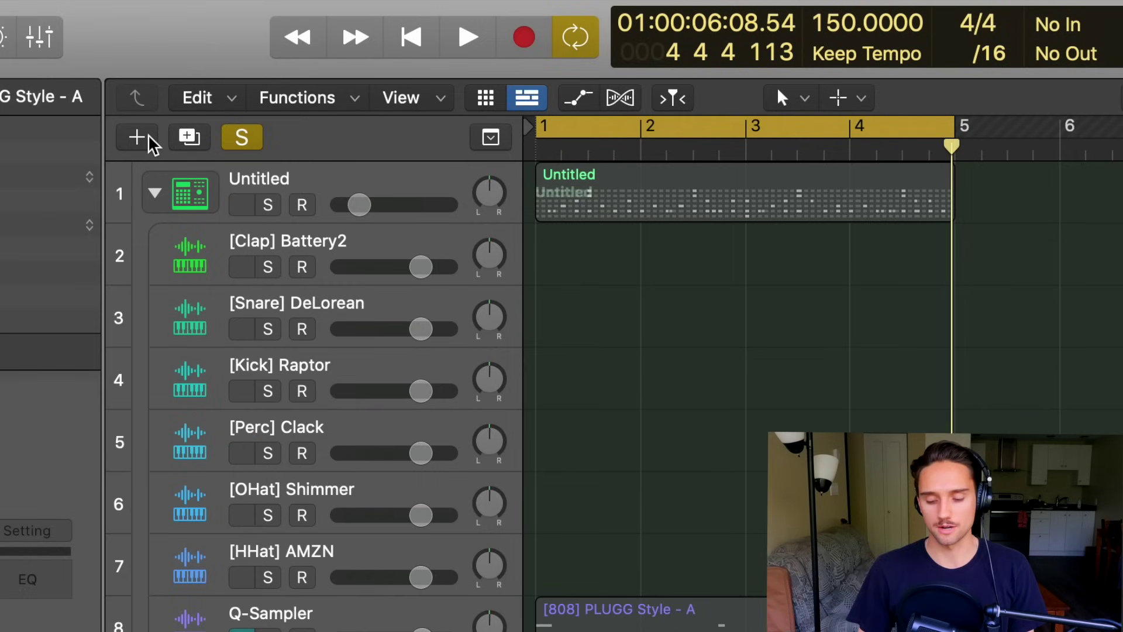
Step: Create one software instrument track below the Alchemy track, solo it, and load Alchemy as its instrument
click(137, 137)
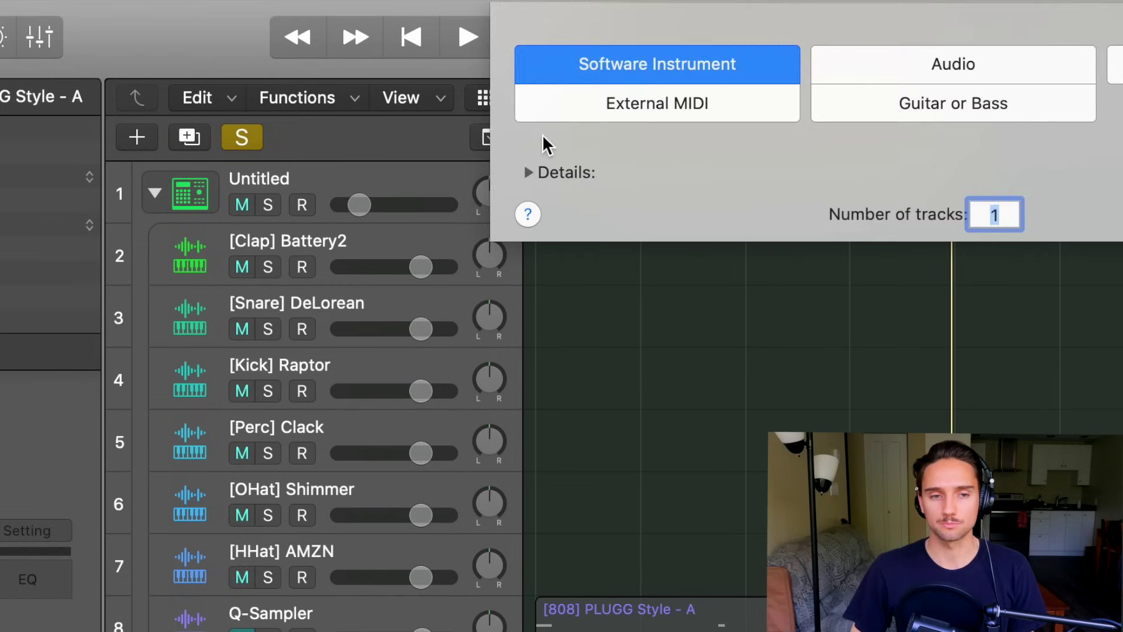
key(Return)
click(279, 470)
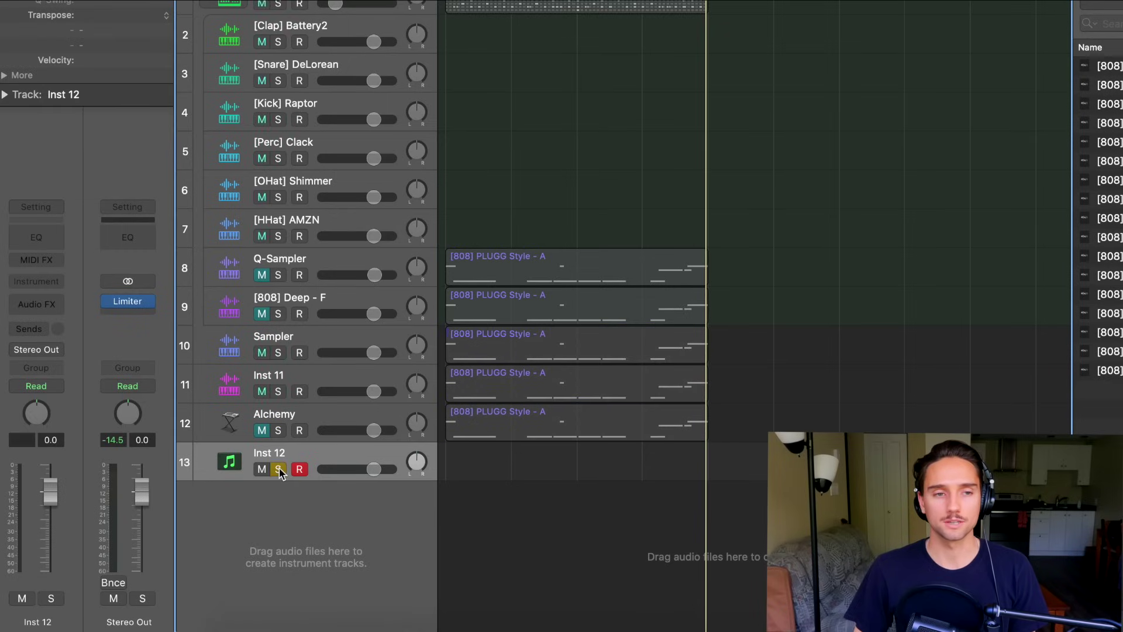
click(47, 293)
mouse_move(153, 400)
click(227, 394)
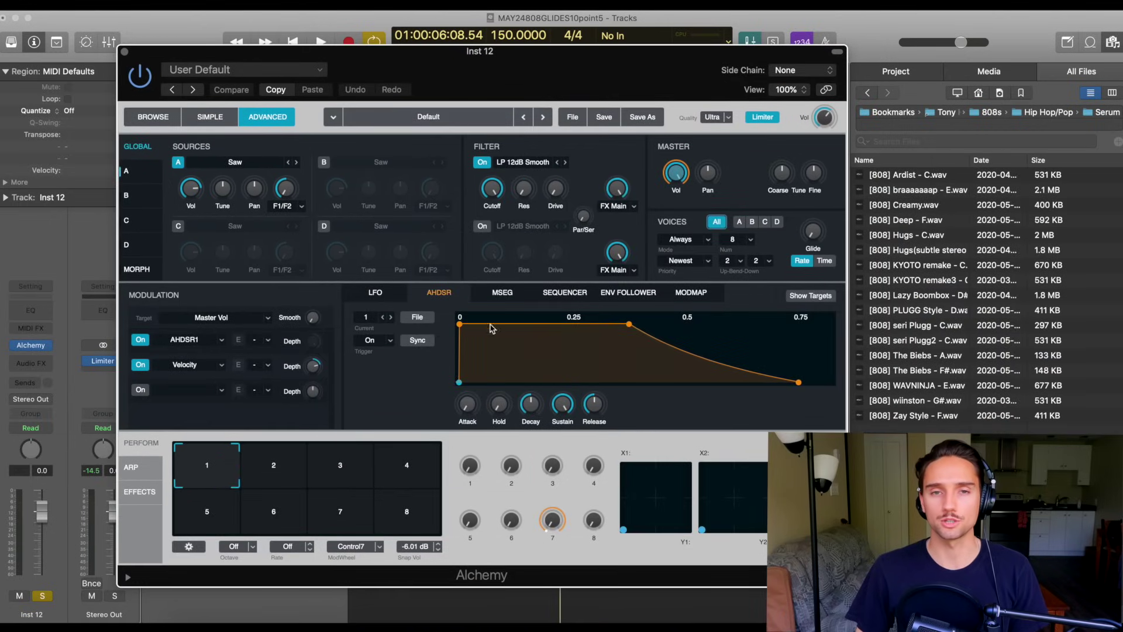
Step: Initialize the preset of the Alchemy instrument on the Inst 12 track
click(573, 120)
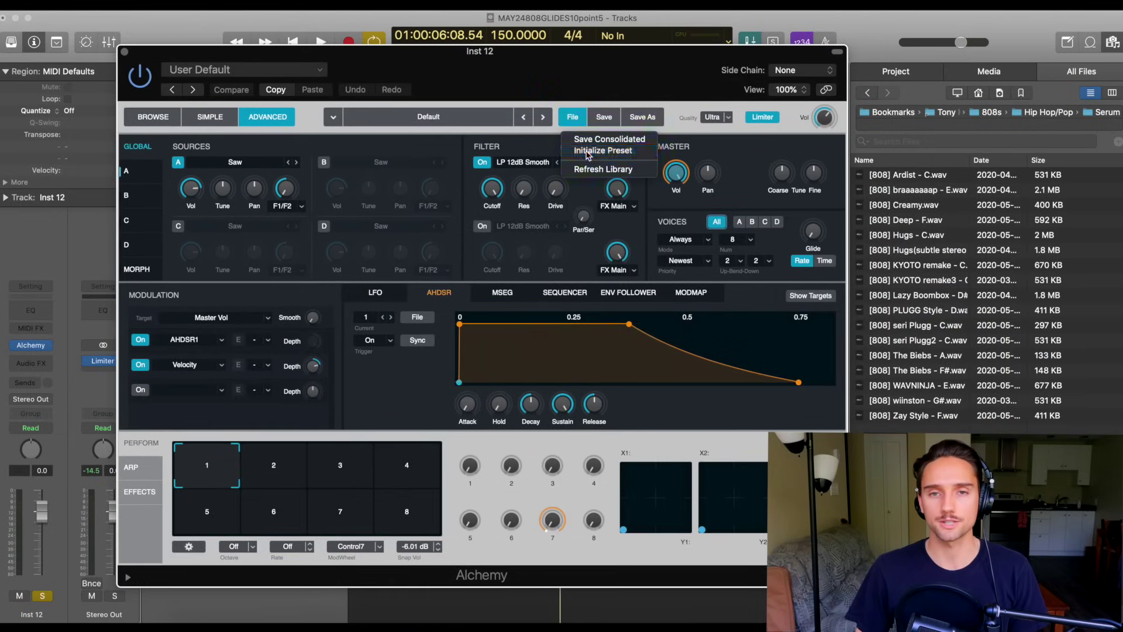
click(588, 153)
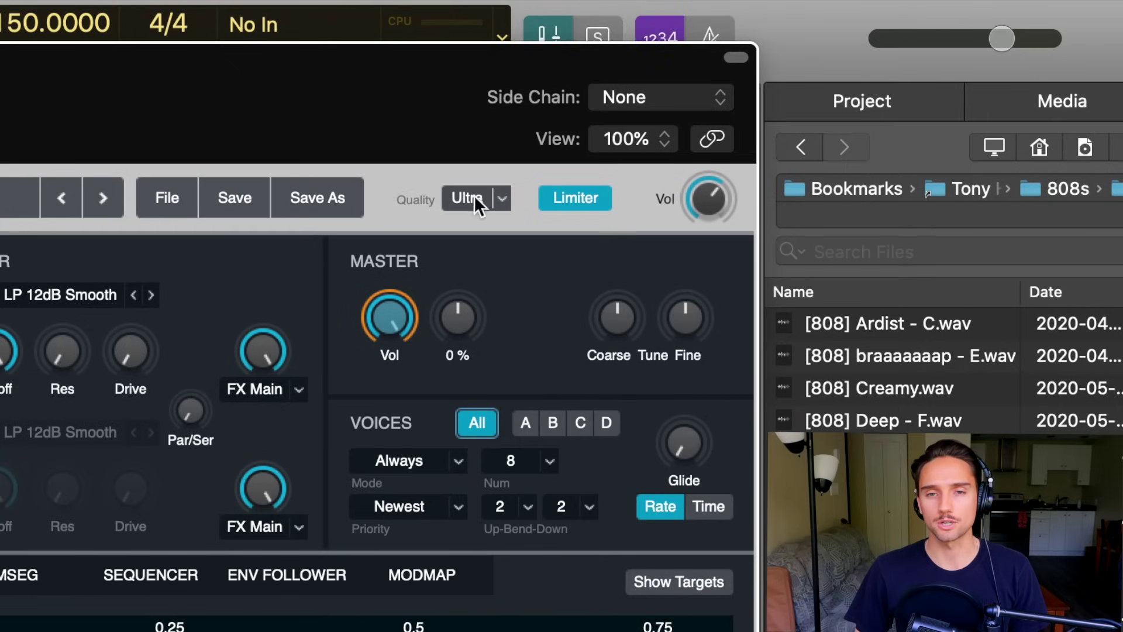
Step: Choose Ultra quality in Alchemy and load the sample [808] Deep - F.wav into source A as a Sampler element
click(474, 197)
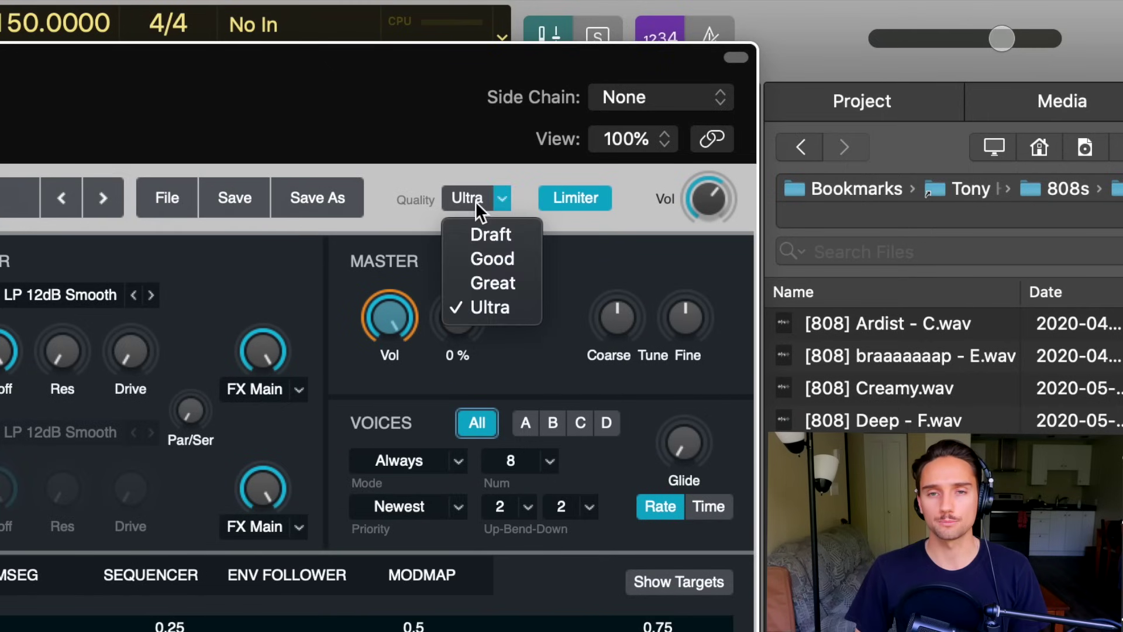
click(499, 312)
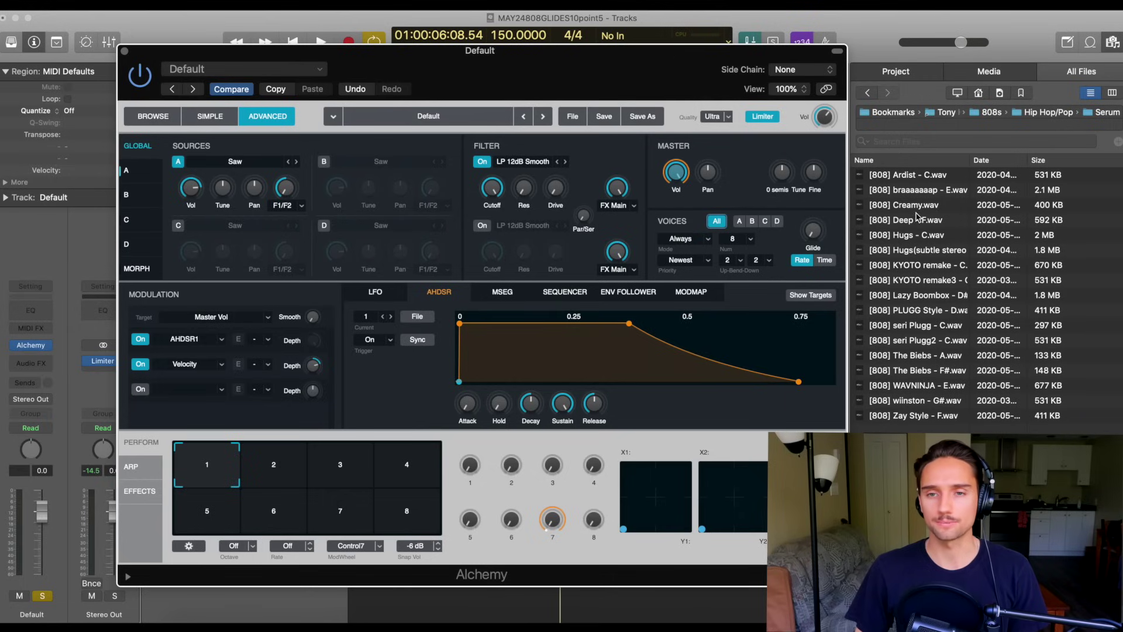
drag(906, 226, 251, 203)
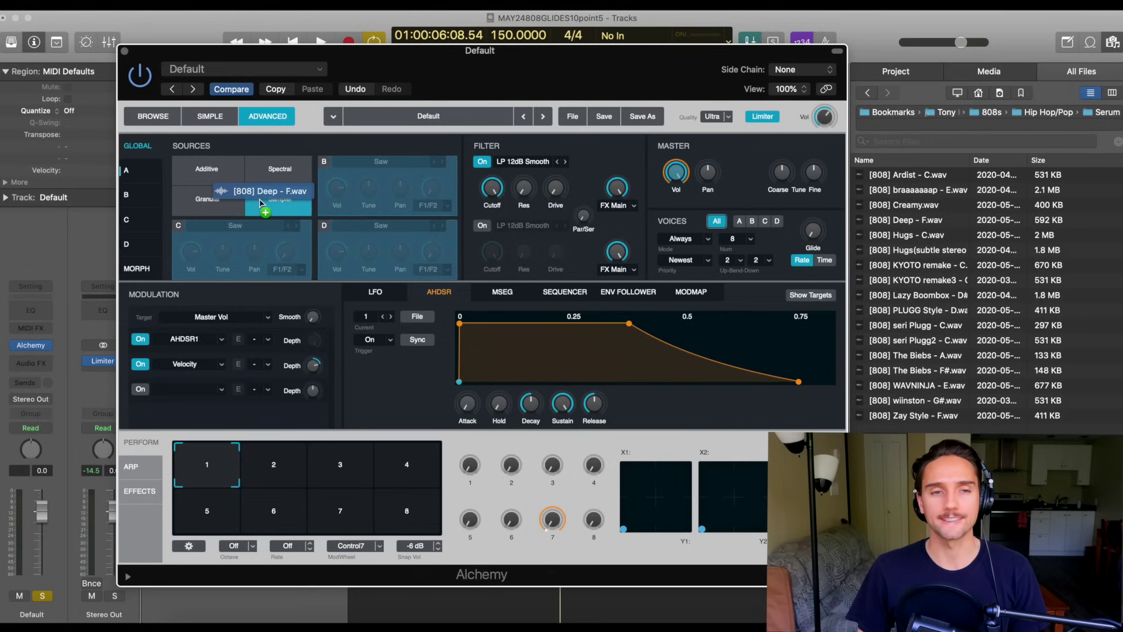
drag(260, 202, 261, 203)
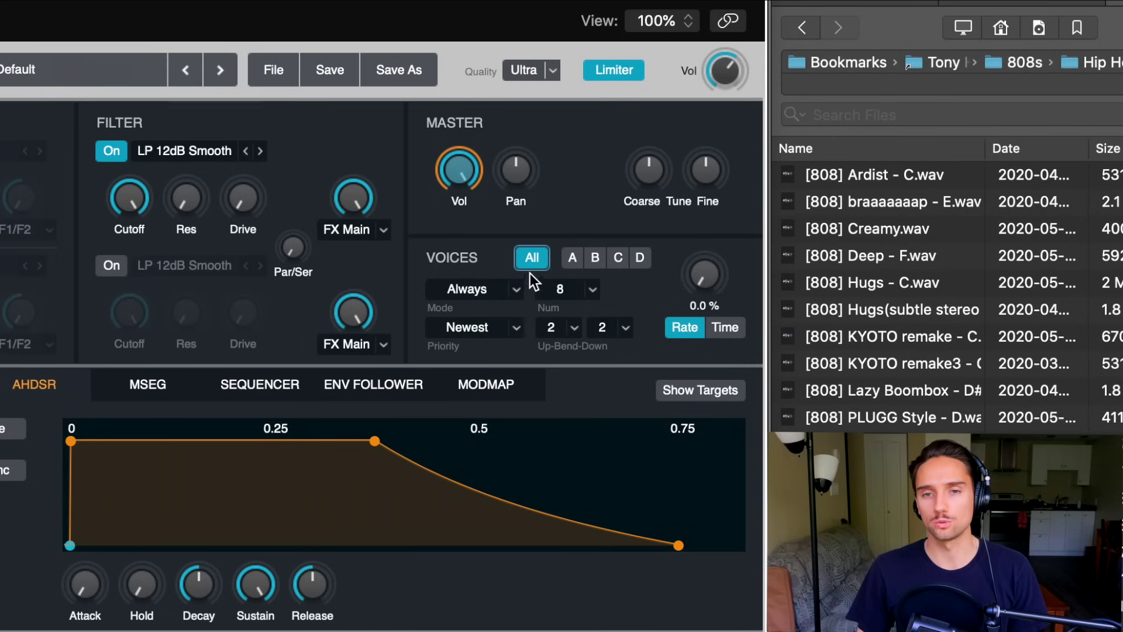
Step: Set Alchemy to 1 voice with a raised glide in Time mode, and copy the Alchemy track's region onto the Default track
click(570, 292)
click(571, 312)
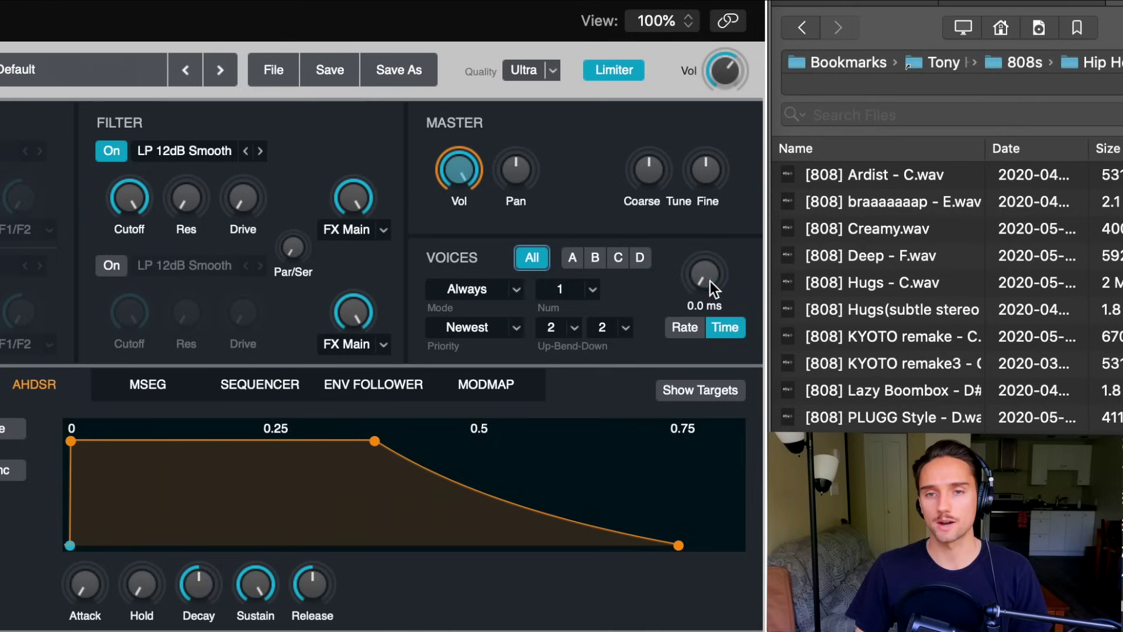
drag(711, 244, 712, 212)
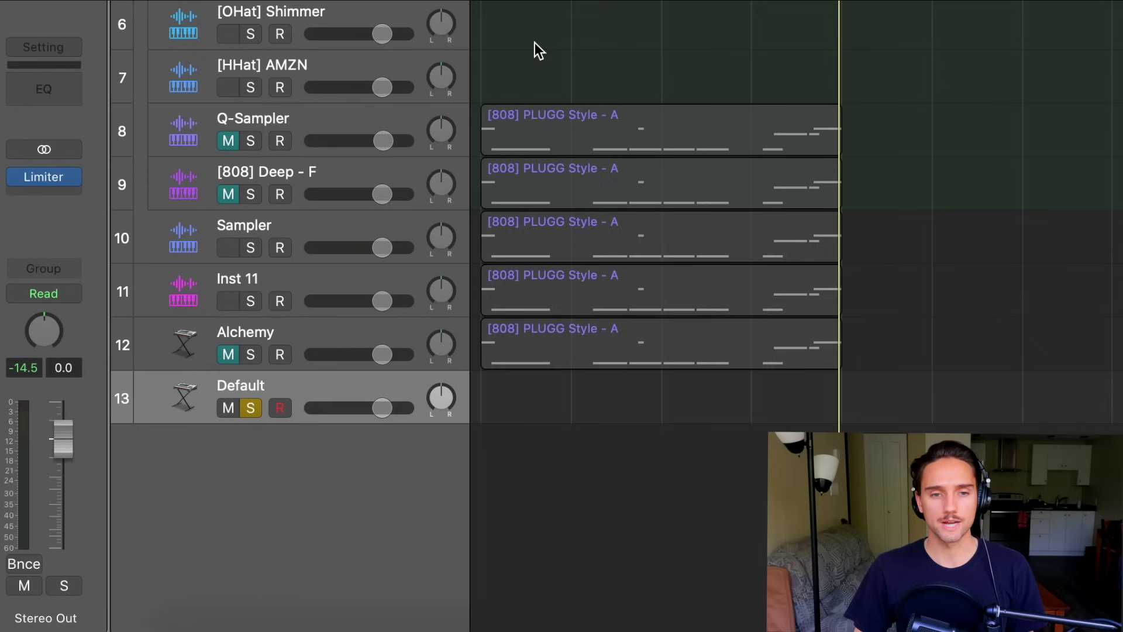
drag(575, 357, 572, 396)
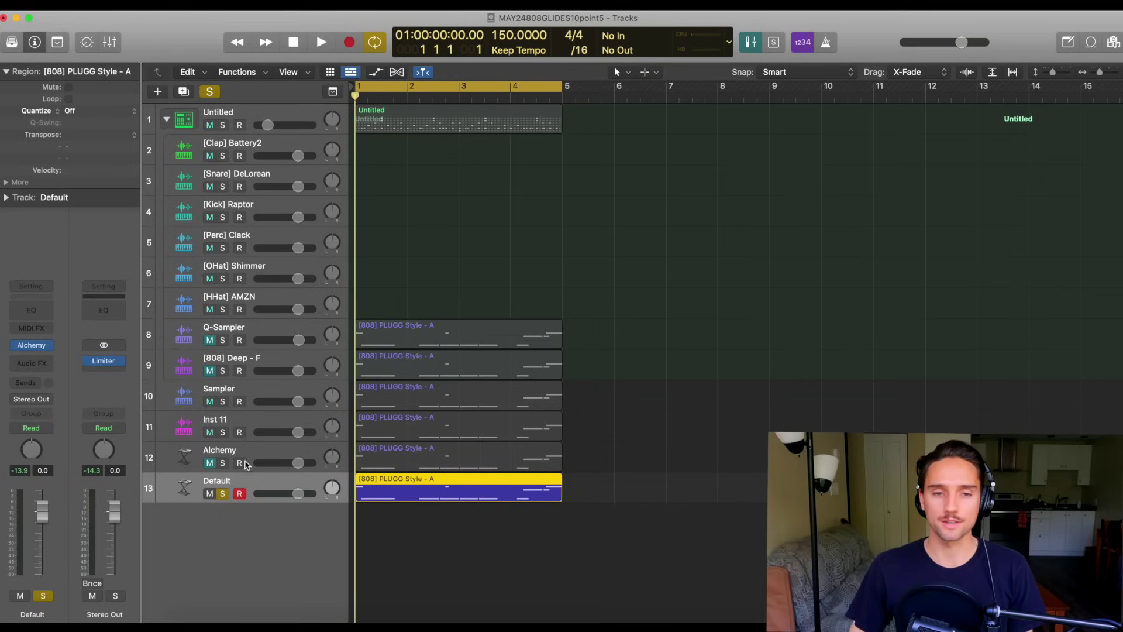
Step: Delete the extra tracks Default, Inst 11 and [808] Deep - F
key(super+BackSpace)
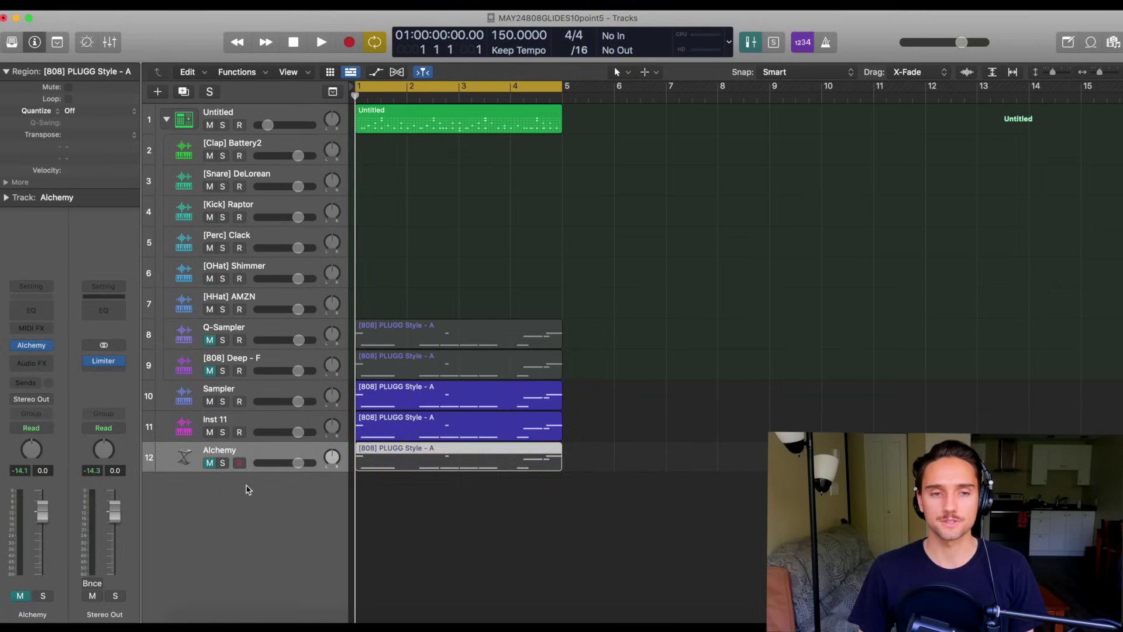
key(super+BackSpace)
key(super+BackSpace)
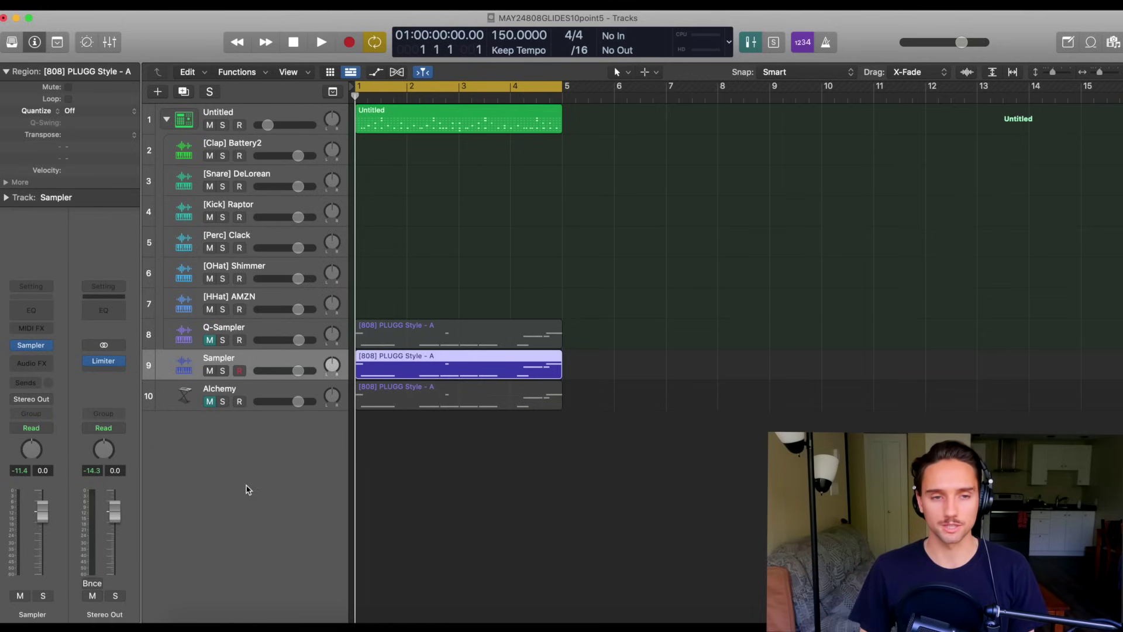
Step: Open the soloed Alchemy track's region in the Piano Roll for listening, and move the solo to the Sampler track
key(Down)
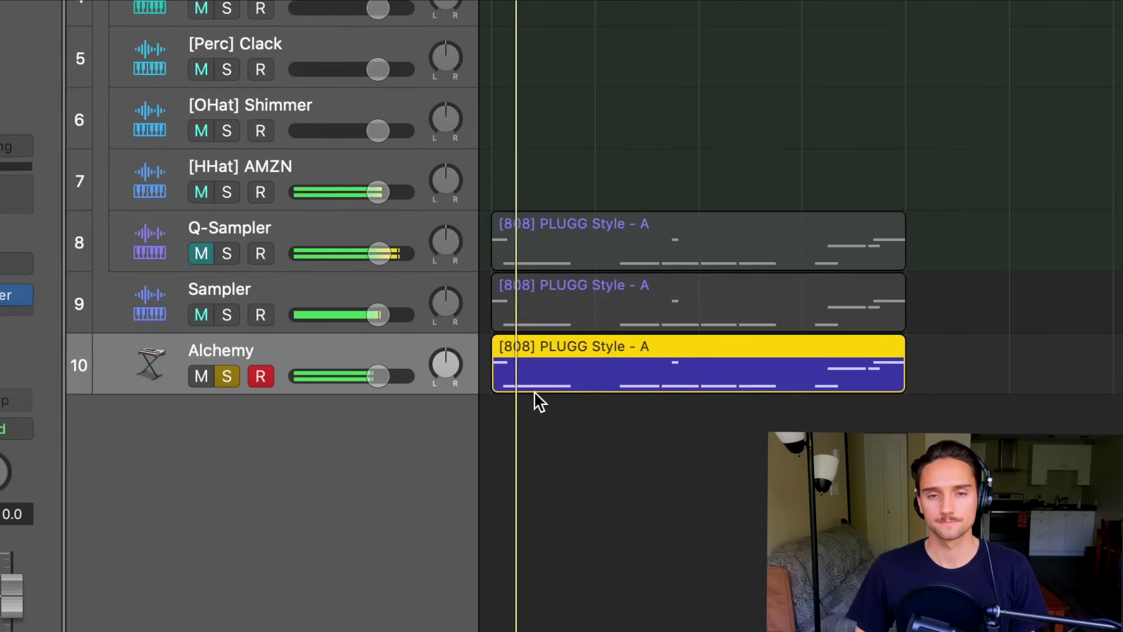
double_click(383, 400)
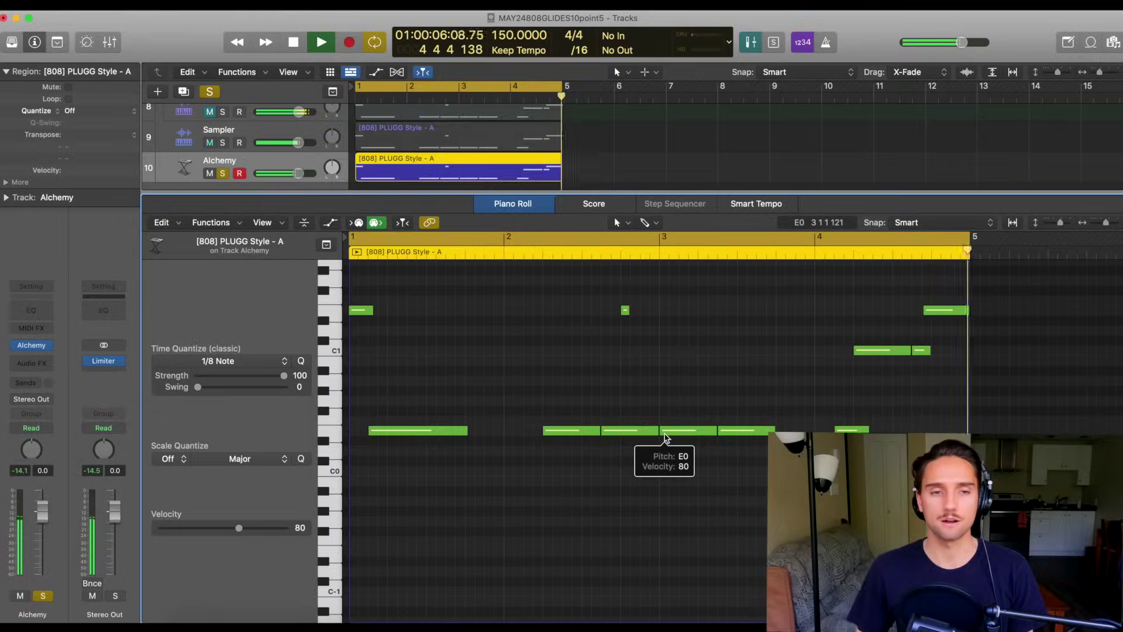
key(s)
key(Up)
key(s)
key(space)
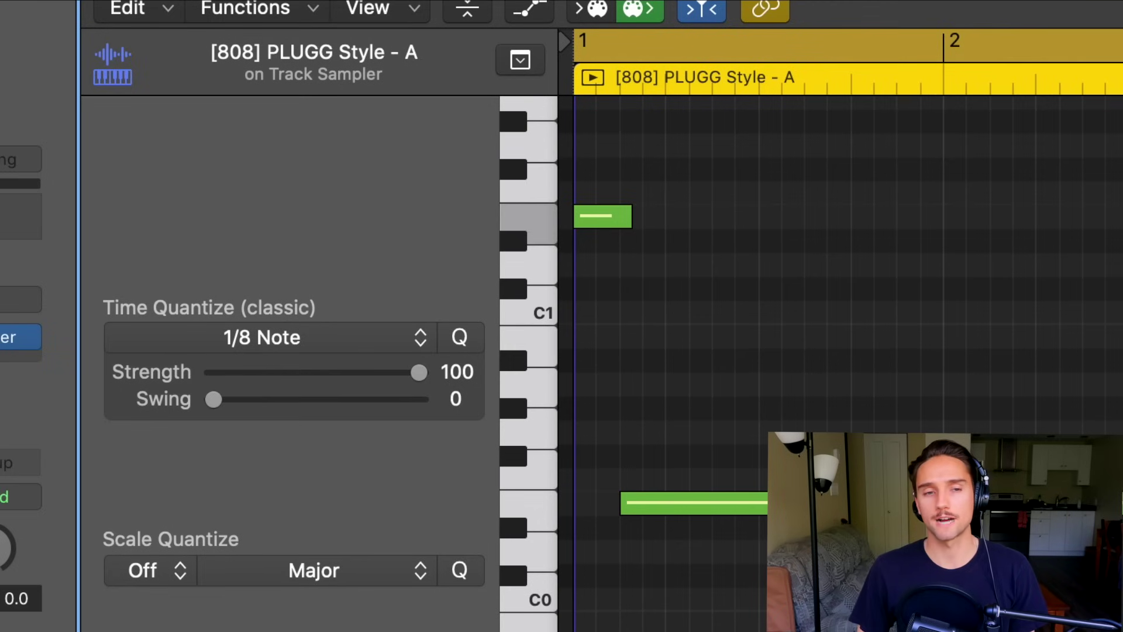
Step: Open the [808] PLUGG Style - A region of the soloed Q-Sampler track in the Piano Roll for listening
key(e)
click(644, 237)
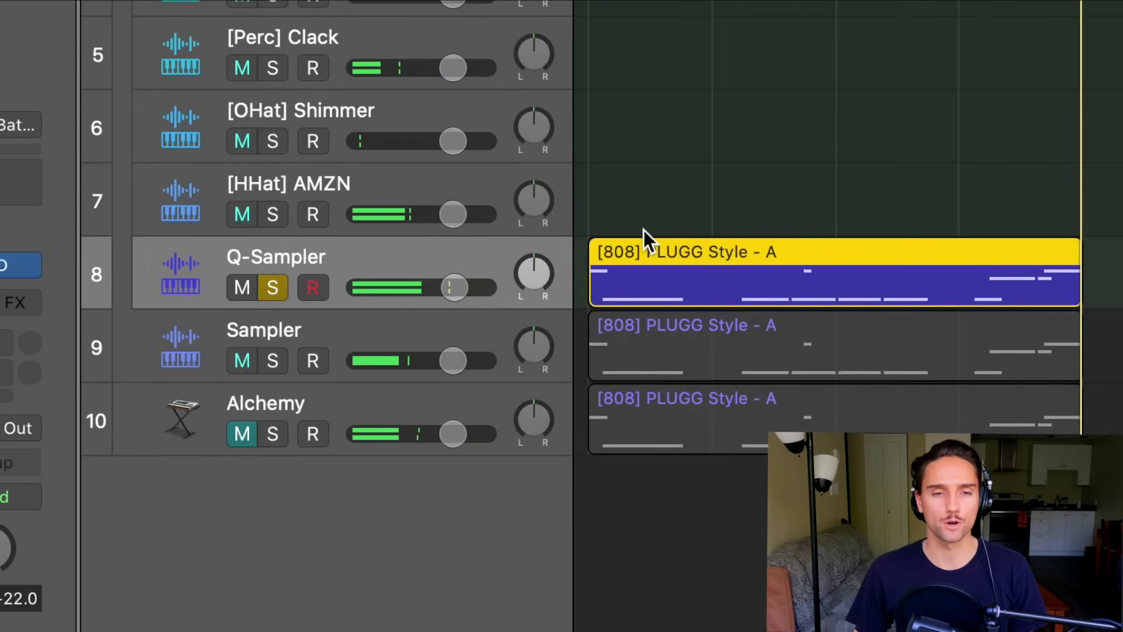
double_click(732, 268)
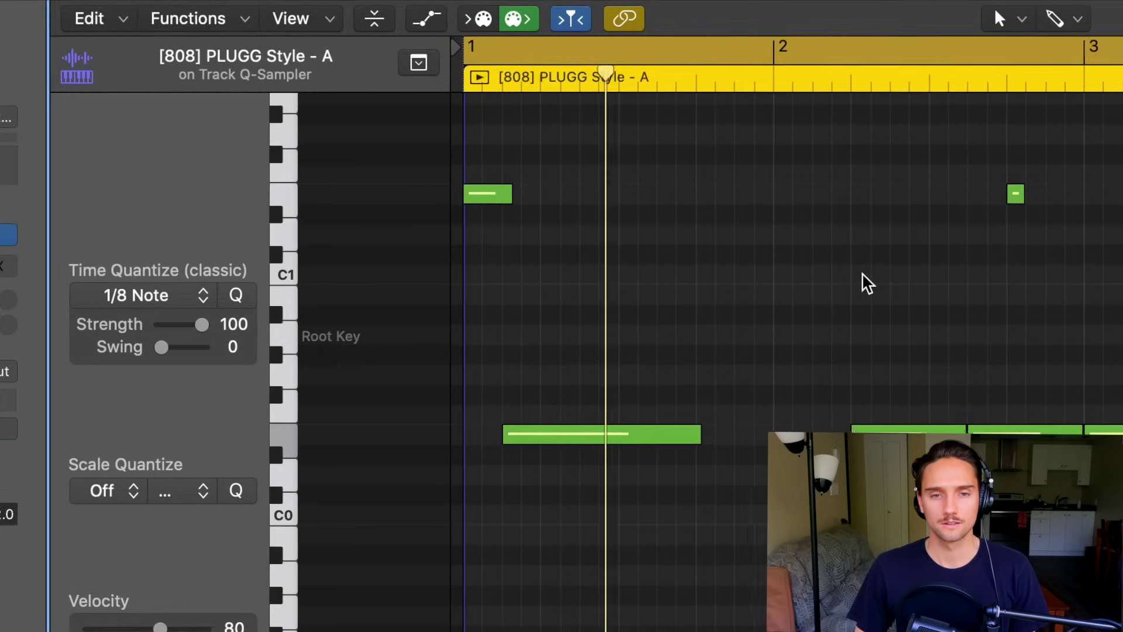